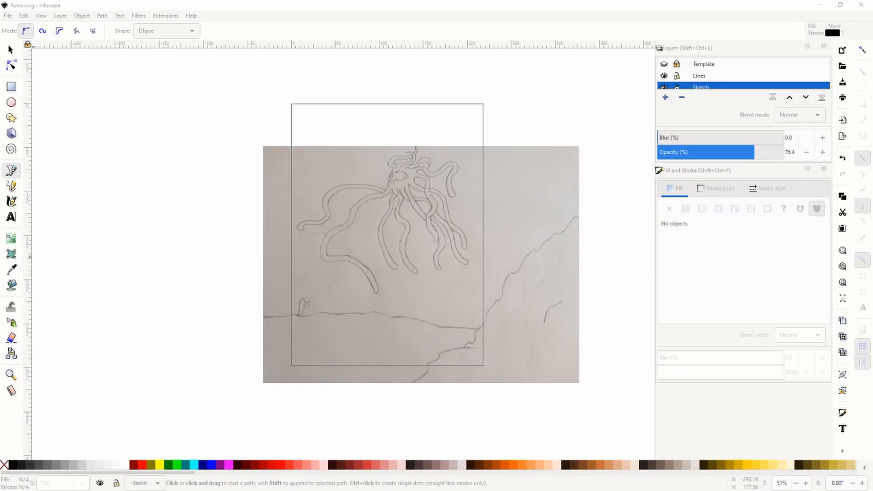
Preview the Template layer over the sketch, hide it again and make Lines the active layer.
scroll(452, 175, "up", 1)
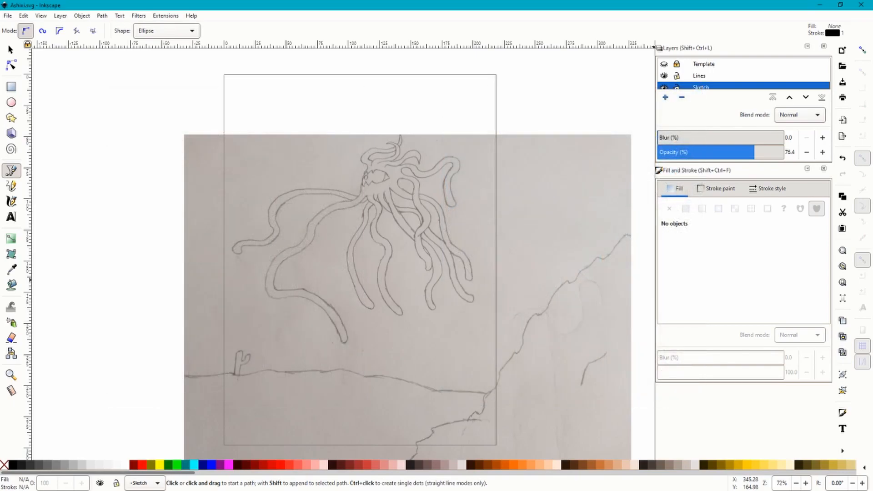
key("minus")
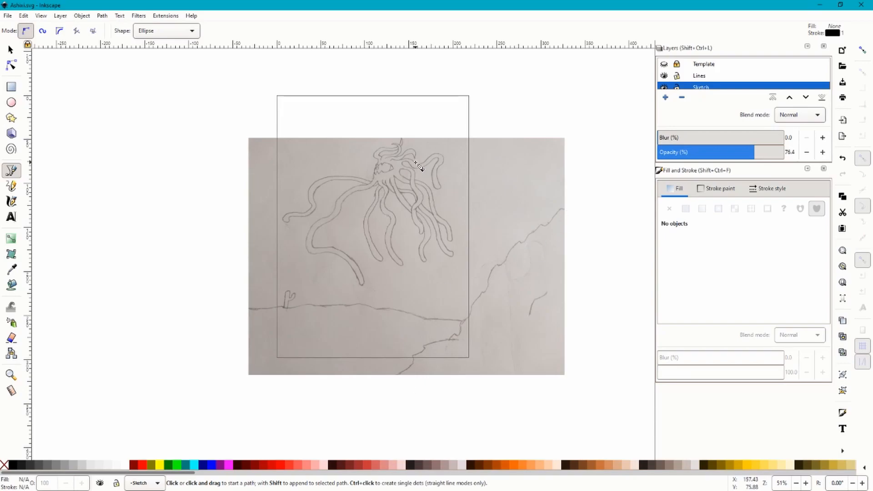
scroll(373, 150, "up", 1)
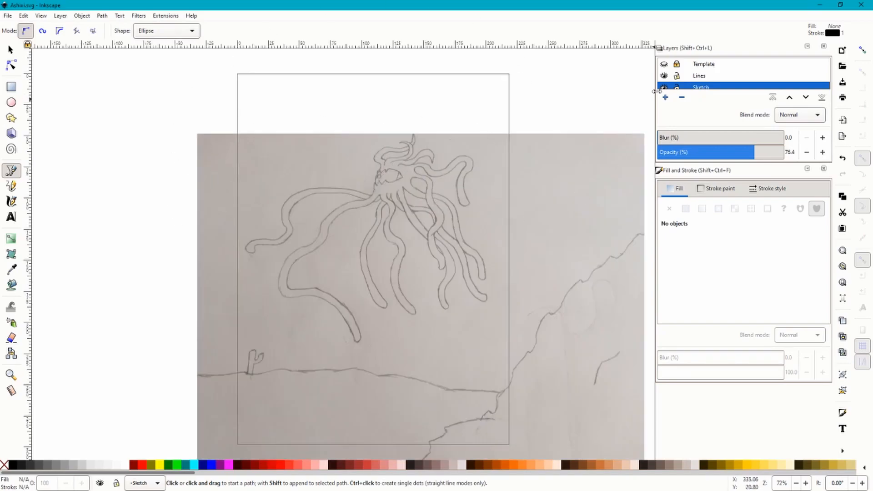
left_click(664, 64)
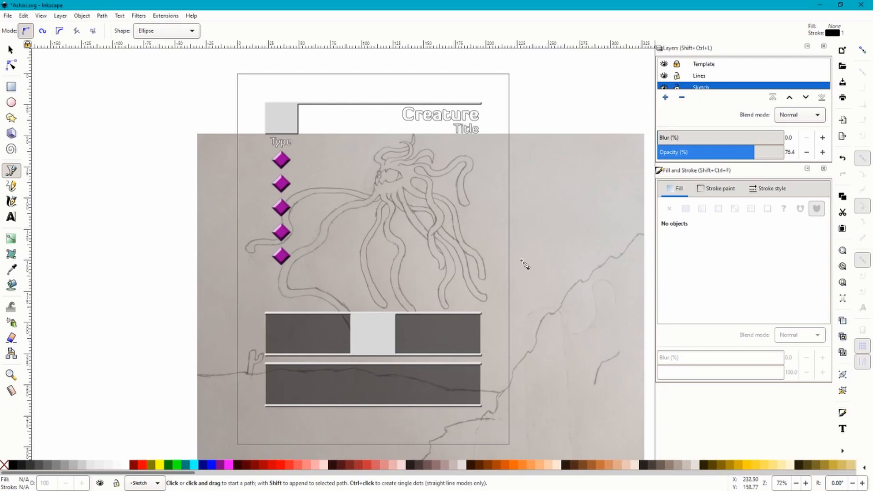
left_click(699, 75)
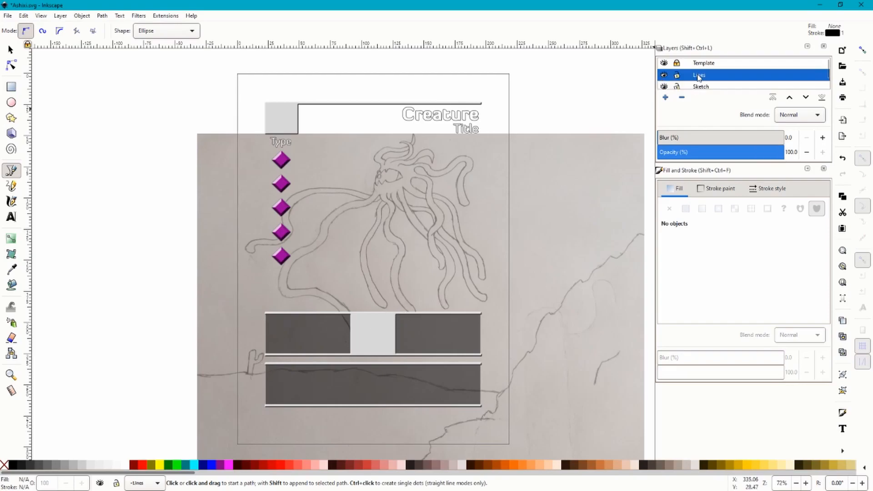
left_click(663, 64)
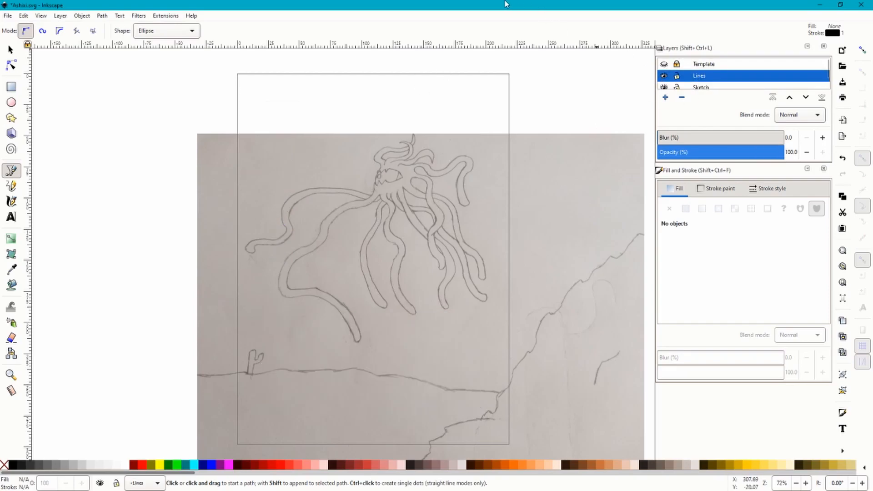
Trace the curved front edge of the jagged almond shape on the creature's head with the Pen tool's Ellipse shape.
scroll(400, 164, "up", 4, "ctrl")
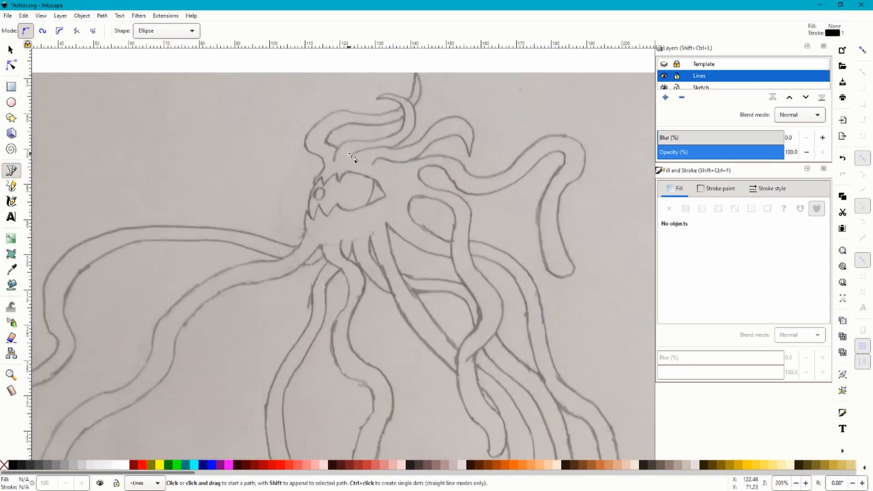
scroll(328, 168, "up", 5, "ctrl")
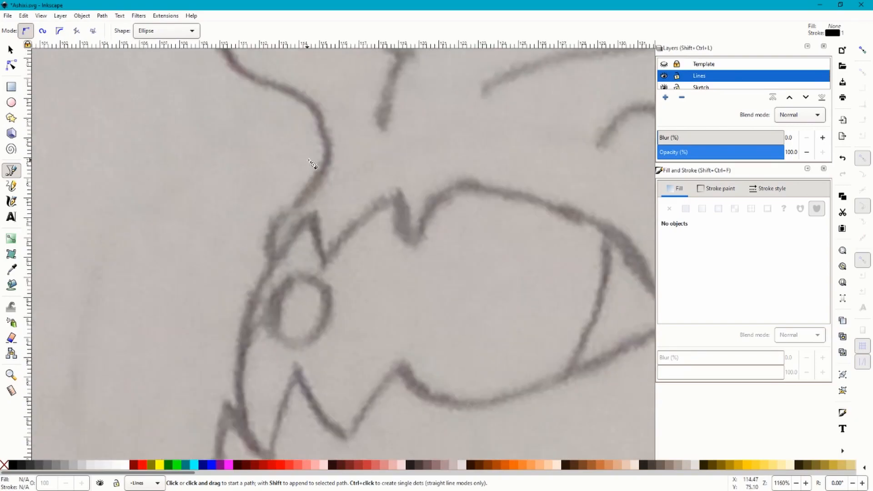
scroll(275, 258, "down", 3)
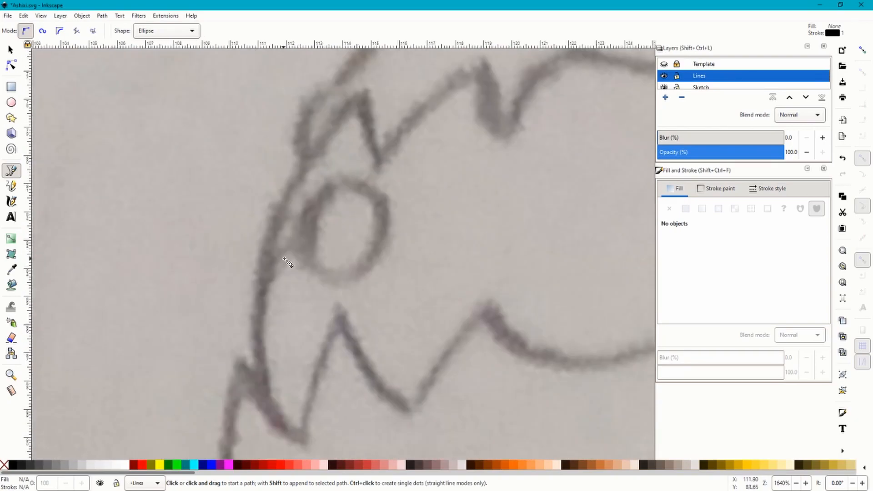
left_click(284, 426)
mouse_move(350, 107)
left_mouse_down()
mouse_move(385, 88)
mouse_move(382, 93)
left_mouse_up()
key("Return")
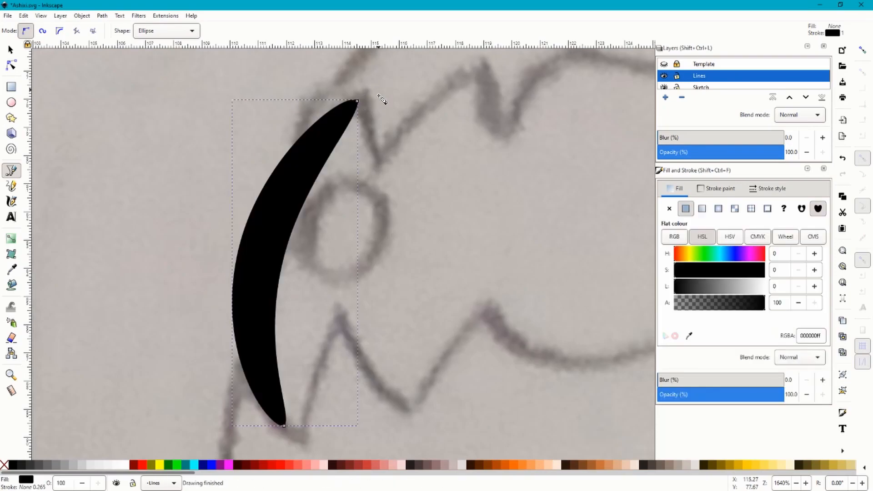
Narrow the front-edge stroke with the Node tool so it matches the thickness of the sketched line.
left_click(10, 65)
scroll(285, 185, "down", 5)
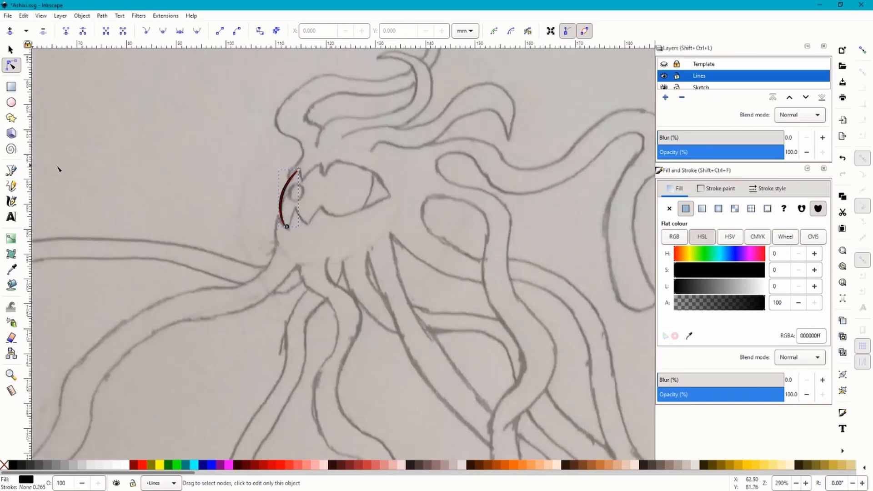
scroll(327, 210, "up", 6)
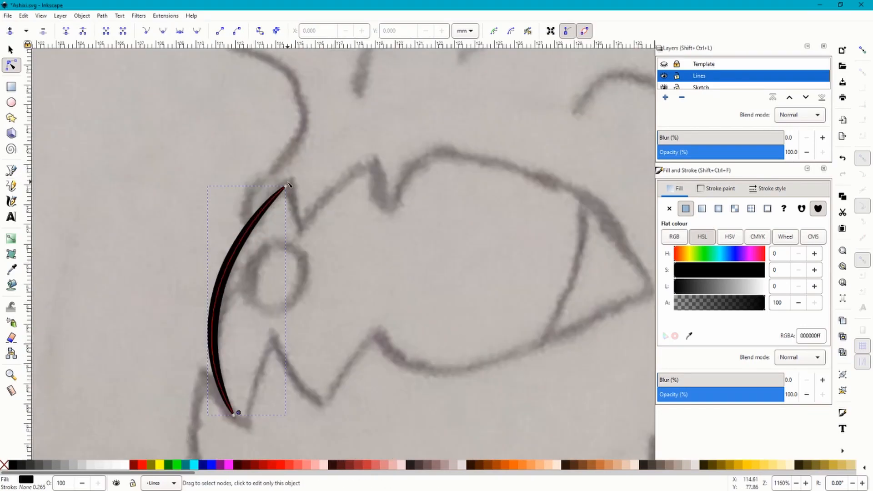
Trace the two upper spikes of the jagged almond shape and the arc between them as separate tapered strokes.
scroll(289, 184, "up", 1)
key("b")
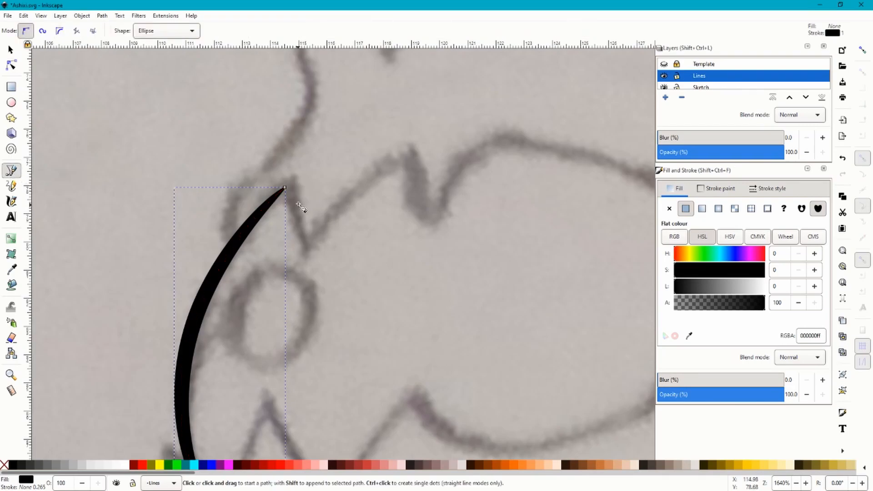
left_click(290, 165)
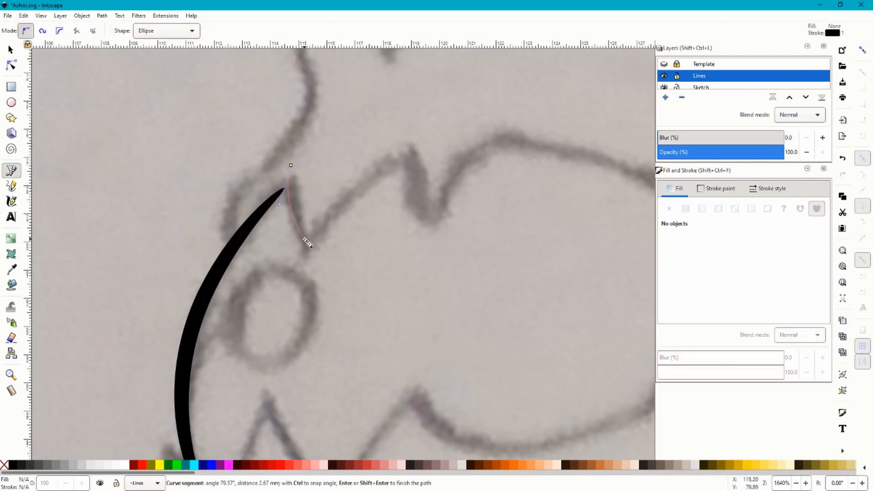
left_click_drag(306, 249, 322, 267)
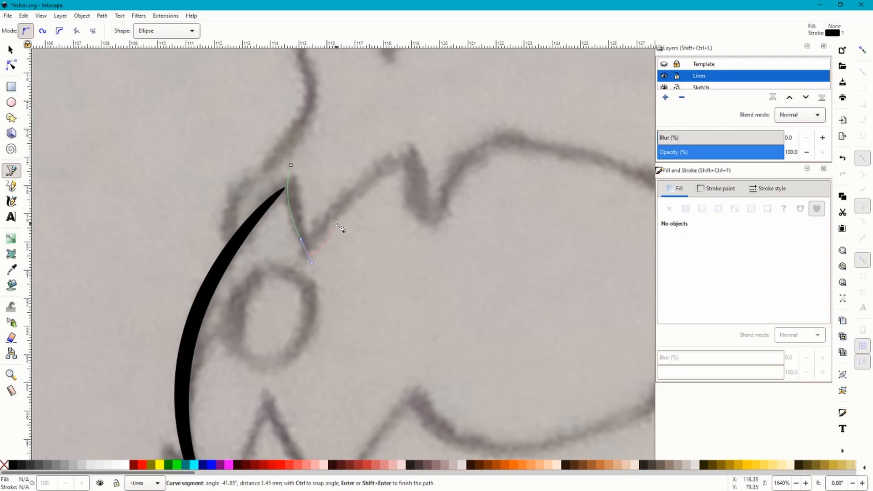
key("Return")
left_click(307, 248)
left_click(411, 154)
key("Return")
left_click(408, 137)
left_click(437, 226)
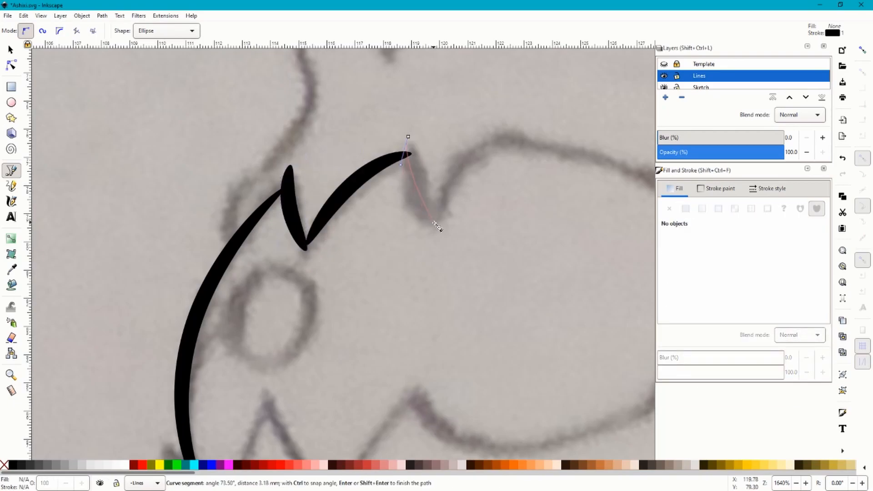
key("Return")
Trace the long upper curve of the almond shape from the second spike to its pointed rear corner.
left_click_drag(437, 223, 440, 175)
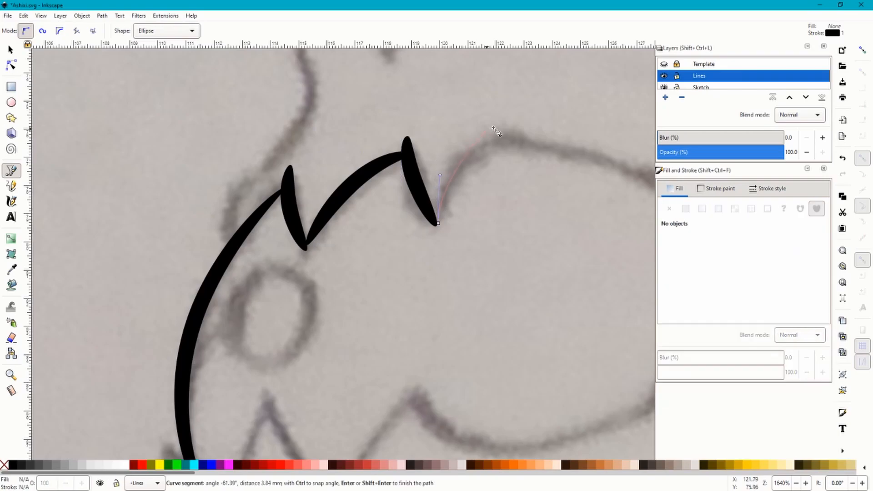
left_click_drag(533, 144, 575, 161)
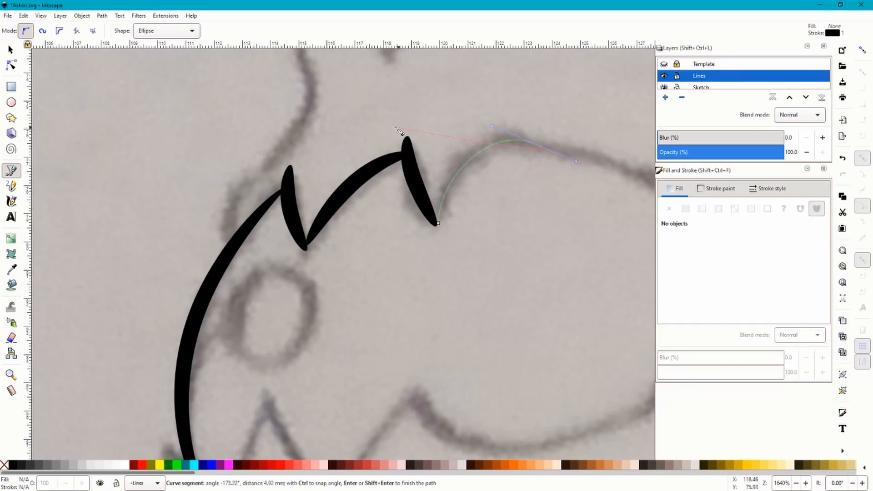
scroll(292, 135, "down", 3)
scroll(409, 145, "up", 2)
left_click_drag(282, 113, 339, 126)
double_click(484, 246)
Trace the lower curve of the almond shape from the pointed rear corner to the nearest lower spike.
scroll(484, 229, "down", 2)
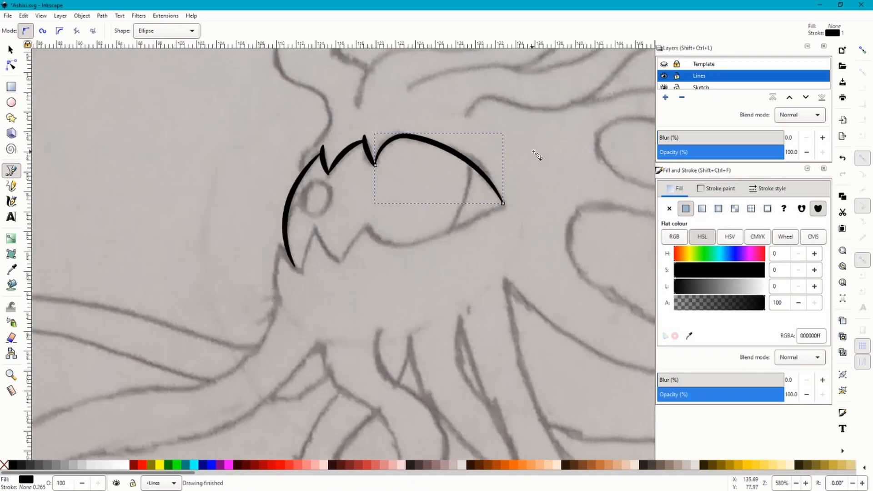
scroll(435, 315, "up", 3)
left_click_drag(566, 147, 491, 208)
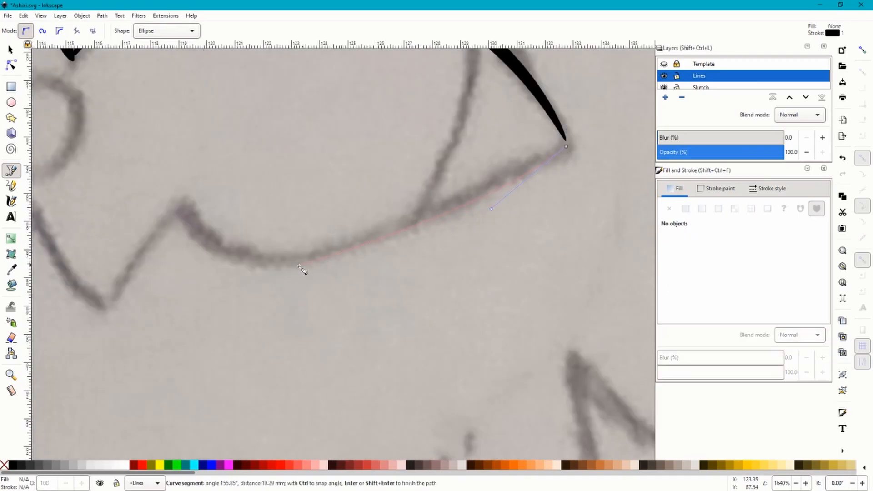
mouse_move(189, 220)
left_mouse_down()
mouse_move(181, 188)
mouse_move(177, 205)
mouse_move(136, 229)
left_mouse_up()
key("Return")
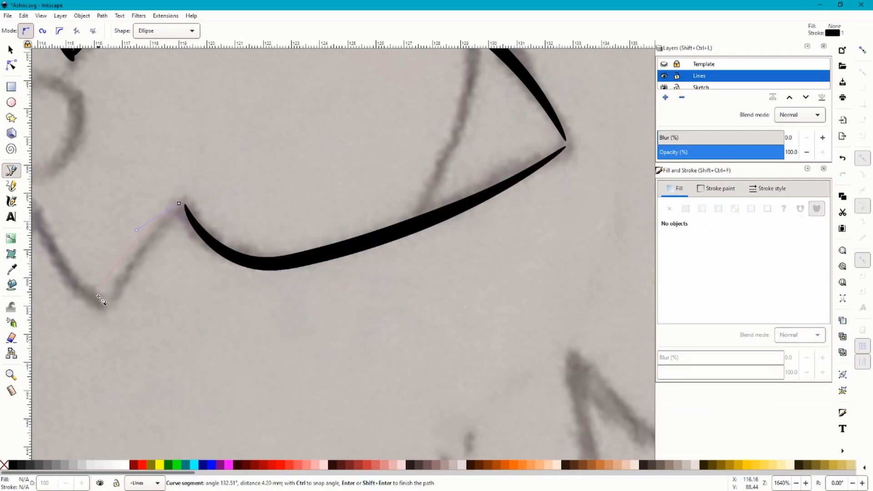
Trace the zigzag sides of the lower spikes towards the front as separate tapered strokes.
left_click_drag(105, 332, 104, 353)
left_click_drag(177, 341, 411, 274)
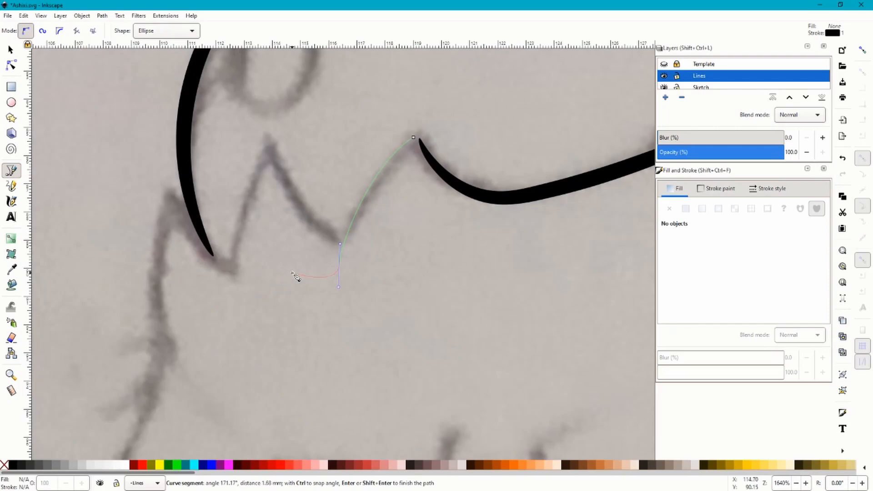
key("Return")
scroll(338, 236, "up", 1)
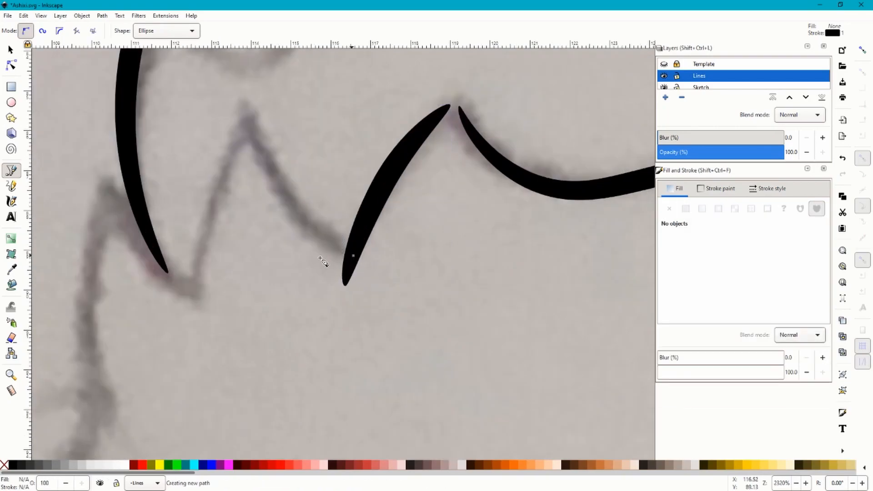
mouse_move(247, 108)
left_mouse_down()
mouse_move(248, 86)
mouse_move(223, 141)
left_mouse_up()
key("Return")
Trace the foremost lower spike and the short front edge of the head descending from its tip.
left_click_drag(191, 297, 201, 351)
key("Return")
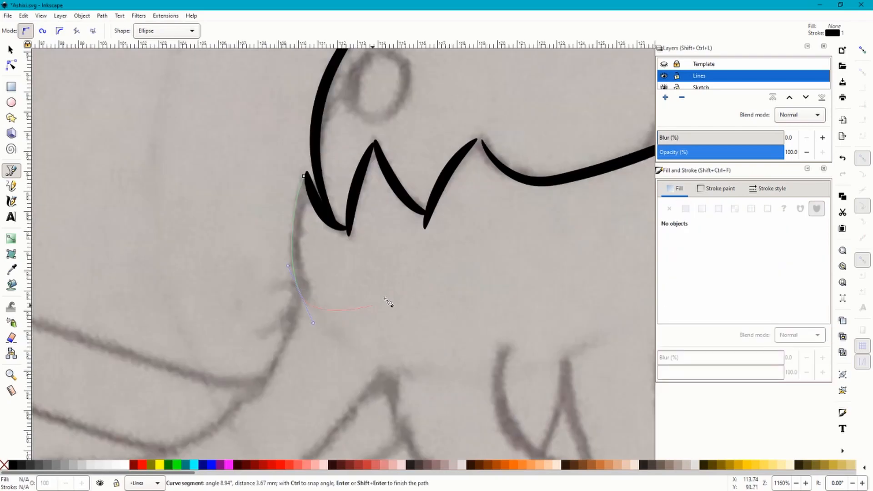
key("Return")
scroll(291, 223, "down", 4)
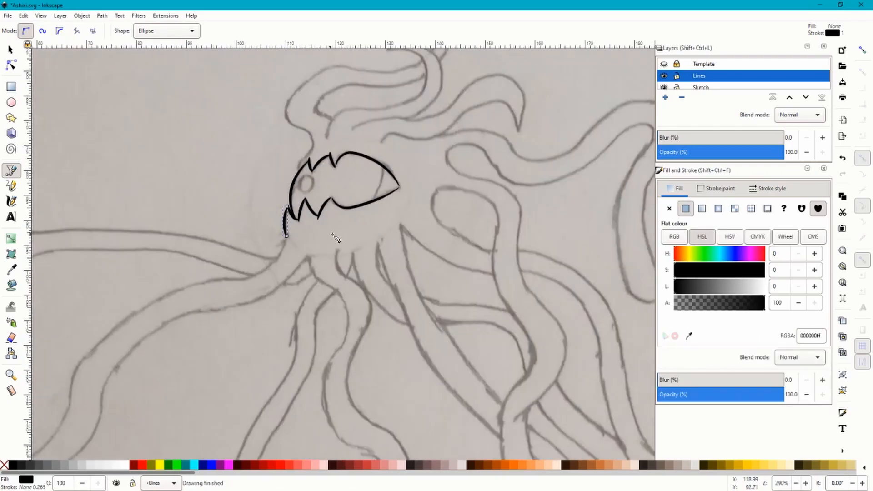
Hide the Sketch layer to inspect the traced line art up close, and show the layer again.
left_click(665, 87)
scroll(354, 187, "up", 6)
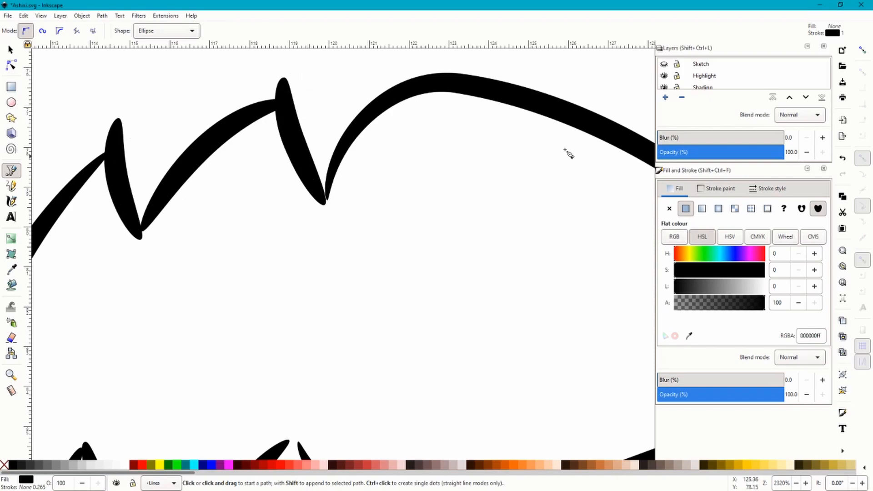
scroll(544, 158, "down", 1)
left_click(664, 65)
scroll(372, 198, "down", 4)
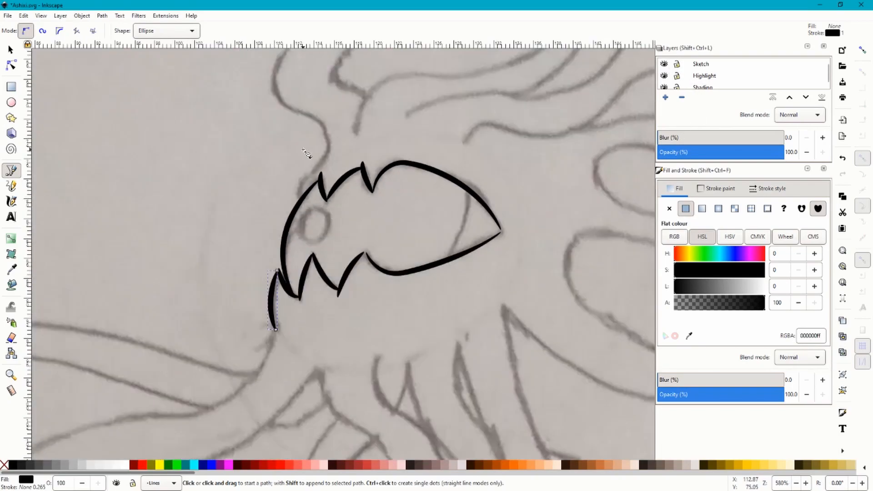
Trace the outer edge of the foremost upper tentacle from the head's front edge around its S-shaped bend.
scroll(349, 241, "up", 5)
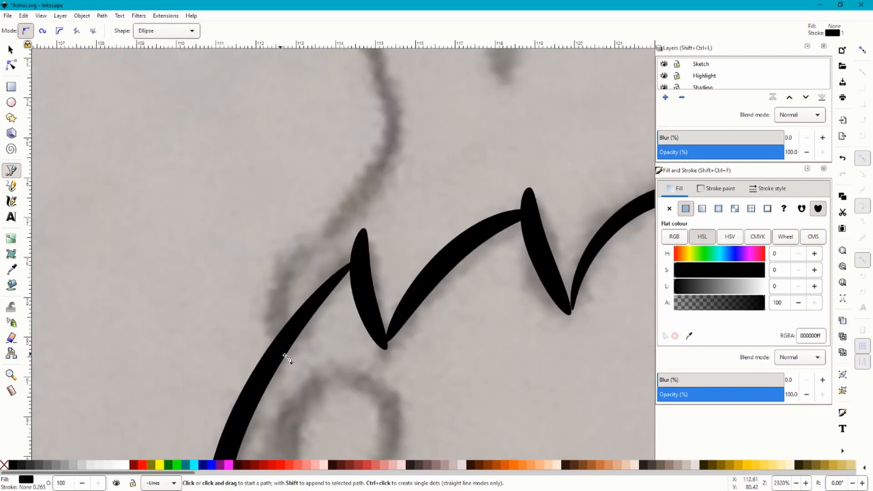
left_click_drag(282, 343, 244, 275)
left_click_drag(337, 207, 395, 139)
scroll(384, 145, "down", 3)
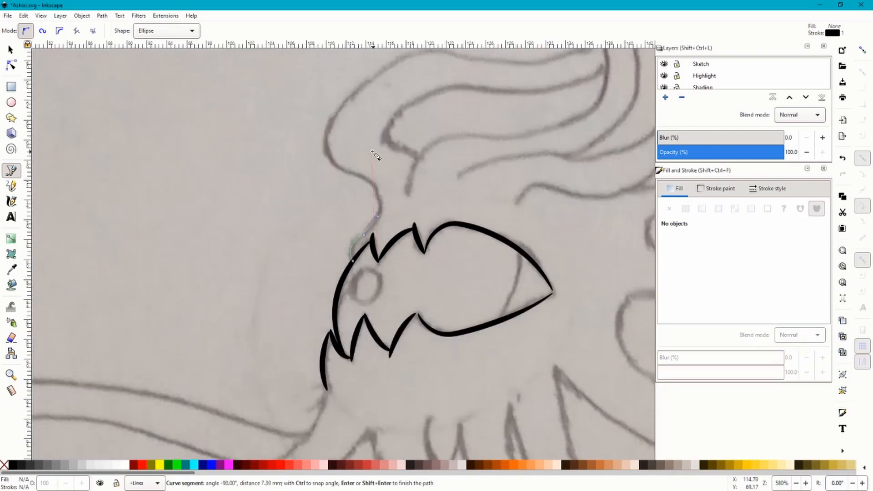
scroll(374, 152, "up", 2)
left_click_drag(377, 232, 327, 187)
key("ctrl+z")
left_click_drag(362, 223, 291, 187)
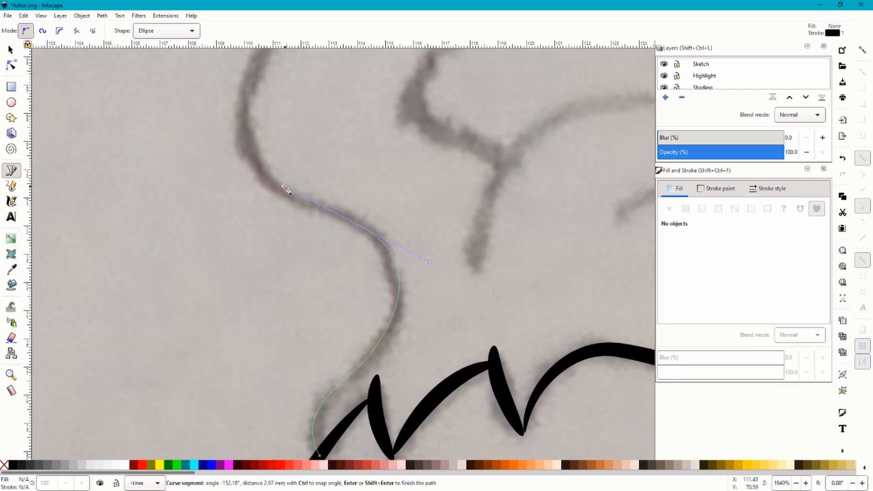
scroll(198, 250, "down", 2)
scroll(214, 150, "up", 2)
left_click_drag(247, 156, 314, 34)
Trace the inner edge of the foremost upper tentacle from its inner bend to the crossing tentacle.
scroll(285, 234, "up", 2)
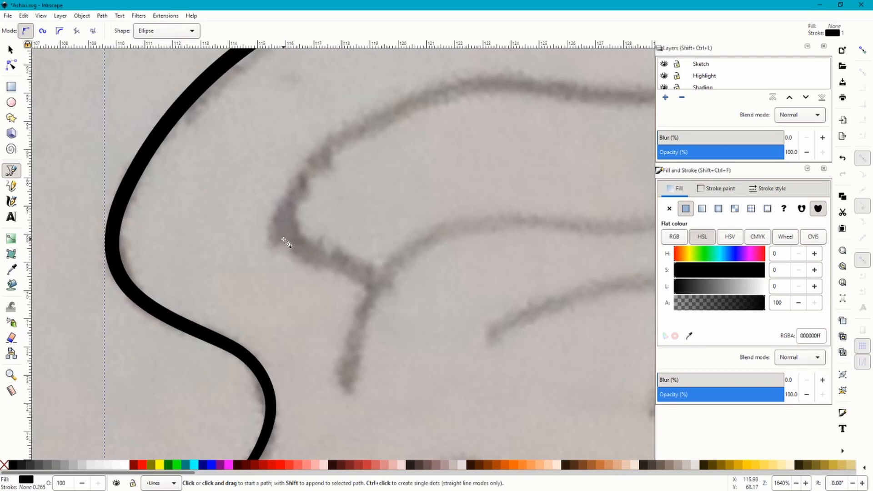
scroll(280, 243, "up", 1)
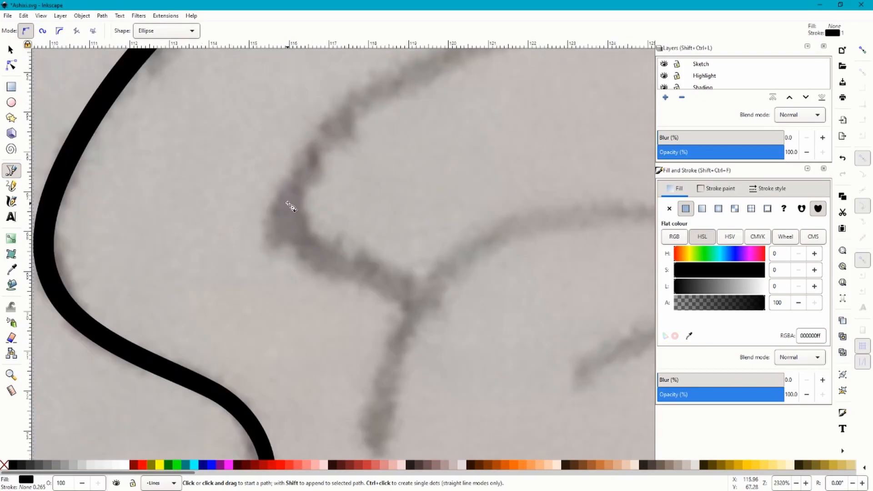
left_click(298, 273)
scroll(422, 98, "down", 1)
left_click_drag(445, 88, 413, 83)
scroll(346, 136, "up", 1)
scroll(414, 84, "down", 3)
scroll(394, 138, "up", 3)
left_click_drag(324, 157, 407, 179)
scroll(438, 219, "down", 4)
scroll(295, 181, "up", 4)
left_click_drag(345, 139, 445, 59)
key("Return")
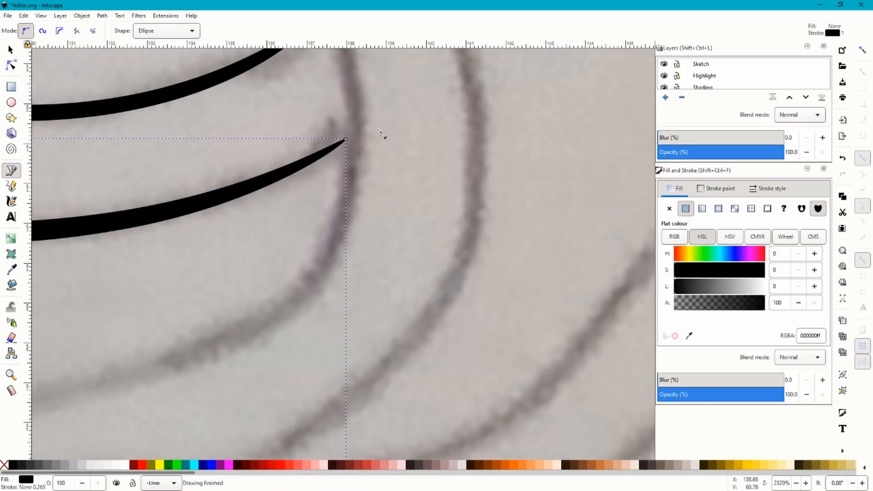
Trace the short stroke from the tentacle's inner bend to the fork where the sketched lines meet.
scroll(359, 154, "down", 4)
scroll(249, 236, "up", 4)
scroll(214, 226, "up", 1)
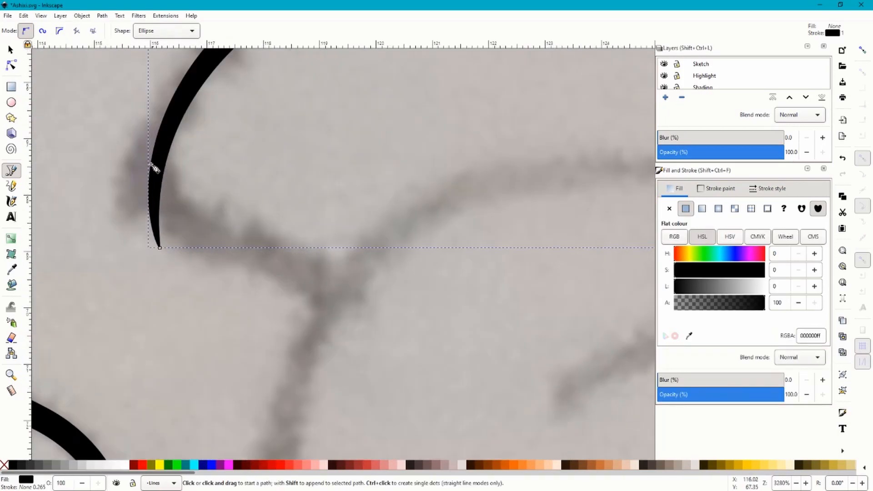
left_click_drag(164, 150, 167, 221)
left_click(351, 284)
key("Return")
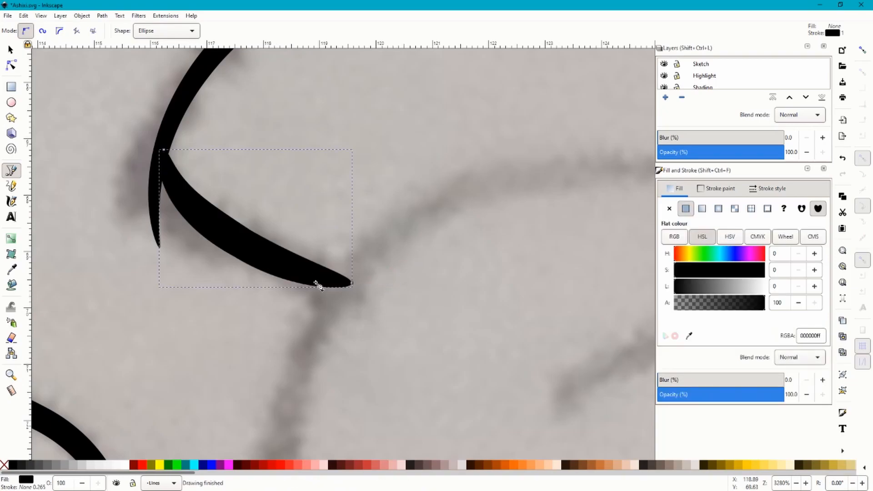
Trace the inner edge of the crossing tentacle from its base below the fork, around its bend, up to the pointed tip.
scroll(187, 211, "down", 4)
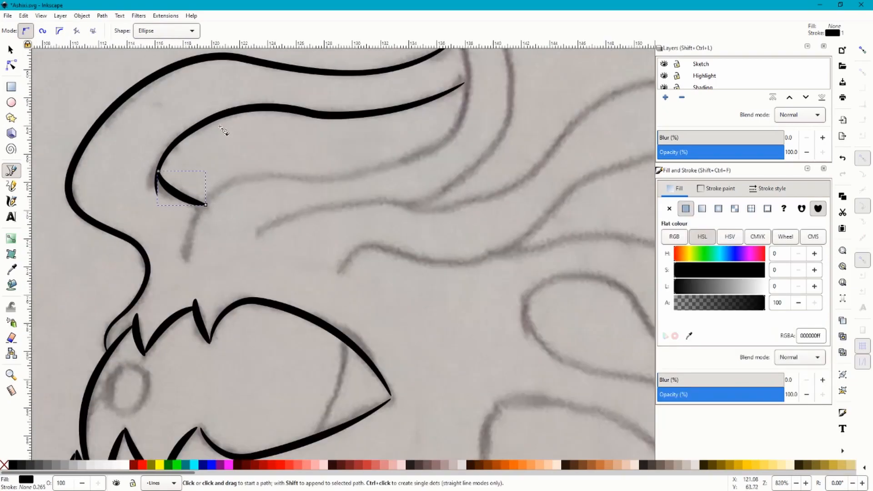
scroll(185, 202, "up", 2)
left_click_drag(186, 321, 178, 231)
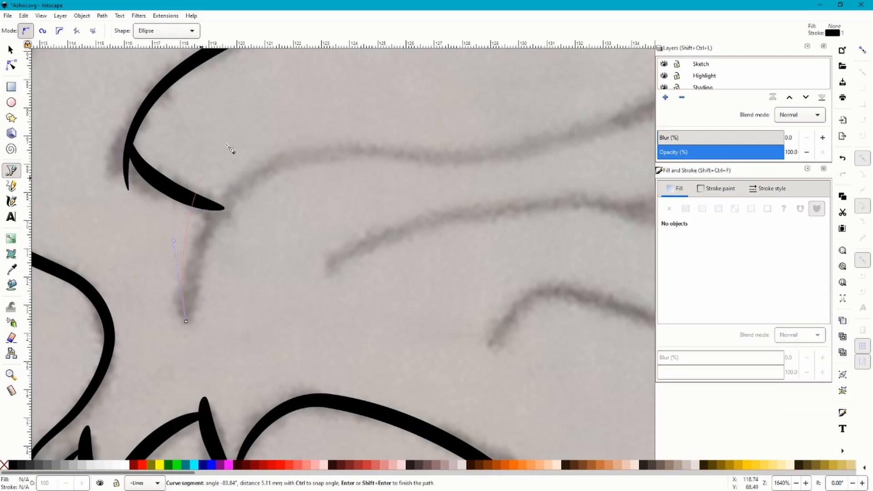
scroll(283, 129, "down", 2)
scroll(307, 145, "up", 2)
left_click_drag(311, 136, 412, 137)
scroll(355, 156, "down", 3)
scroll(418, 148, "up", 3)
left_click_drag(468, 155, 592, 108)
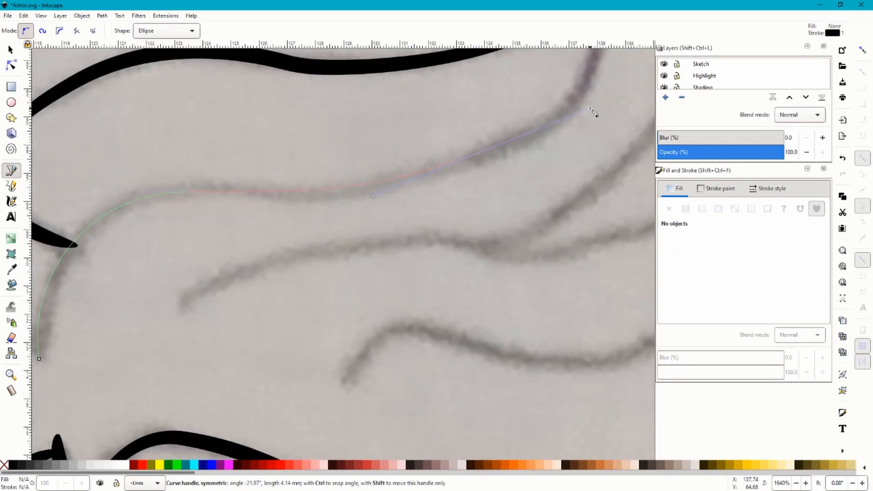
scroll(482, 145, "down", 3)
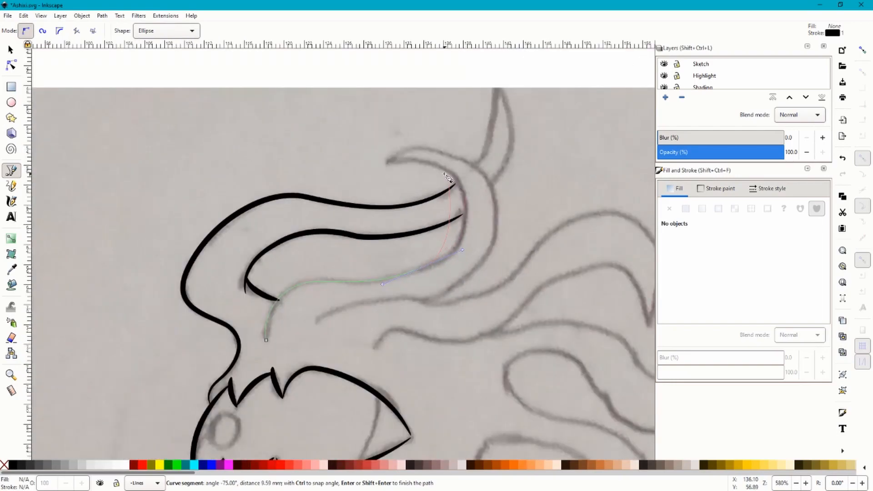
mouse_move(392, 162)
left_mouse_down()
mouse_move(272, 151)
mouse_move(283, 157)
left_mouse_up()
key("Return")
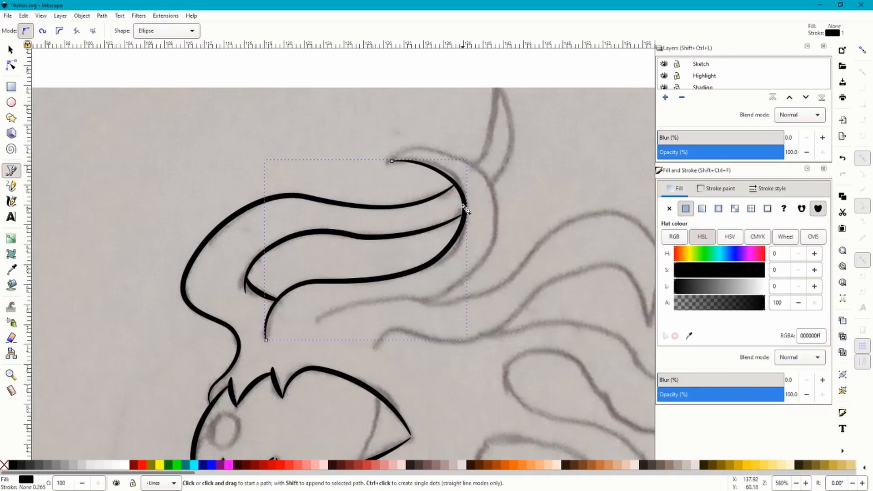
Trace the outer edge of the crossing tentacle from its pointed tip around the curve down to the sketched line below.
scroll(465, 252, "down", 1)
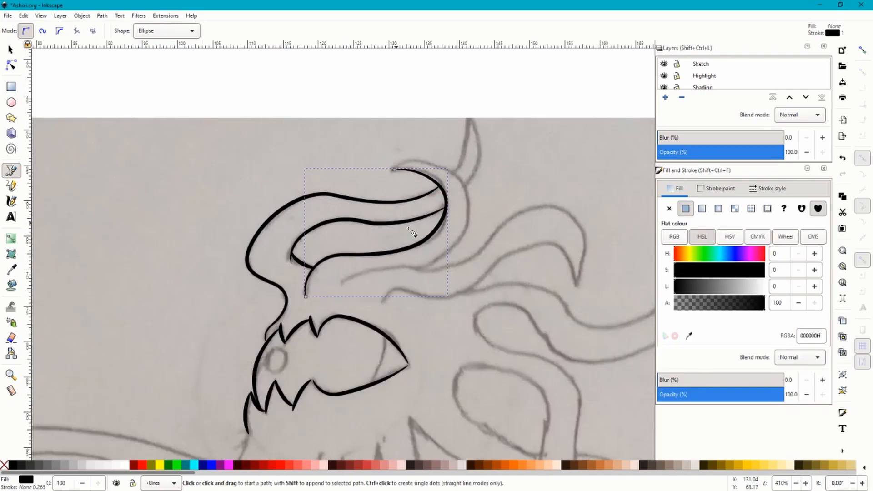
scroll(404, 287, "up", 2)
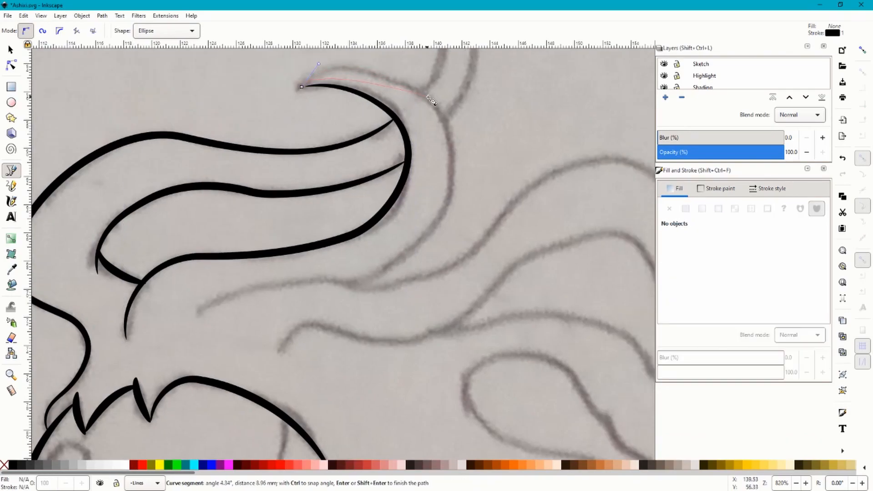
scroll(448, 182, "down", 1)
left_click_drag(449, 157, 469, 213)
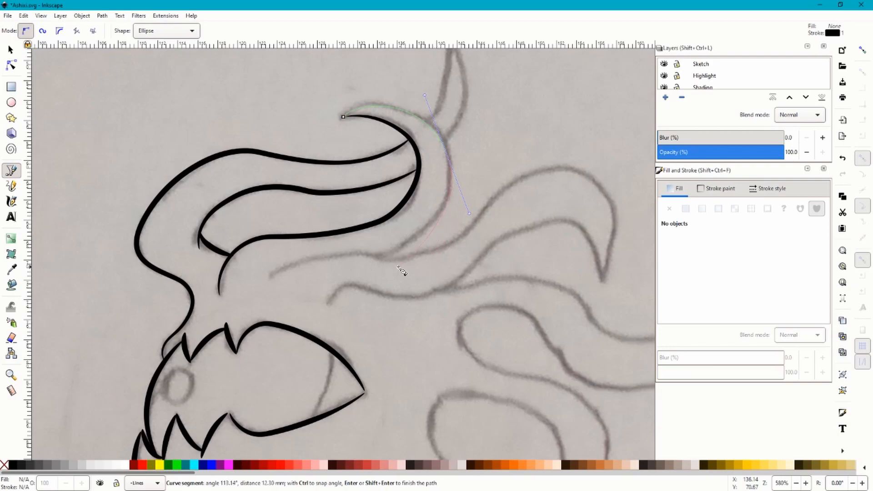
left_click(382, 258)
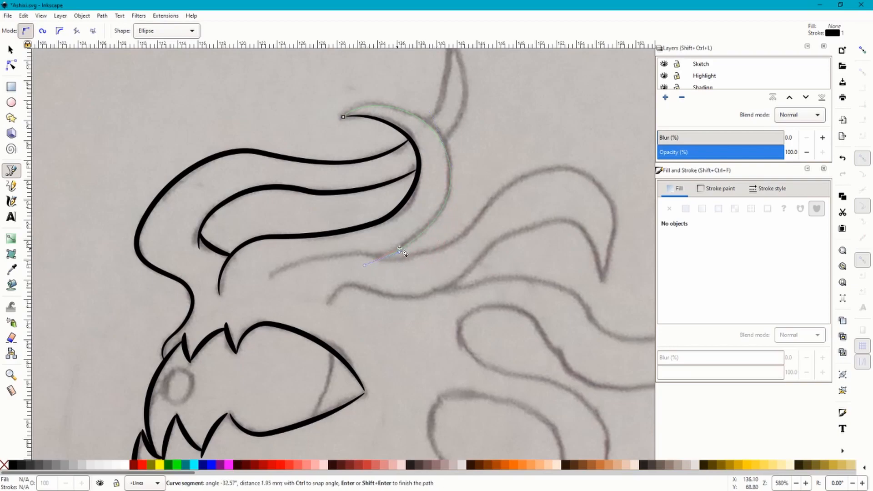
key("Return")
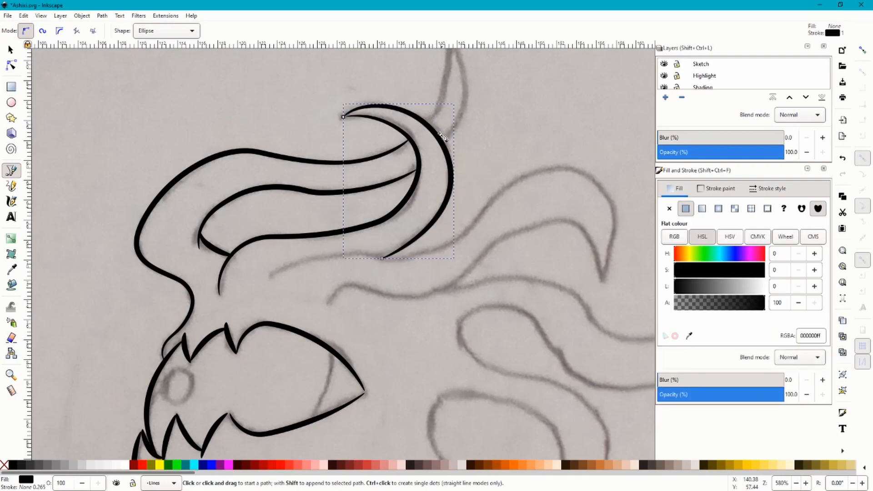
Hide the Sketch layer and examine the traced upper tentacles up close for uneven curves.
scroll(485, 94, "down", 3)
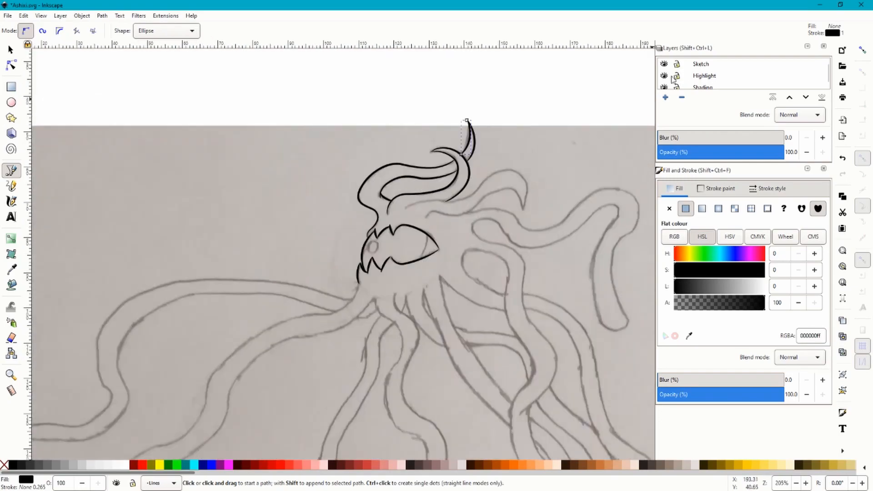
left_click(665, 64)
scroll(455, 113, "down", 2)
scroll(463, 132, "up", 3)
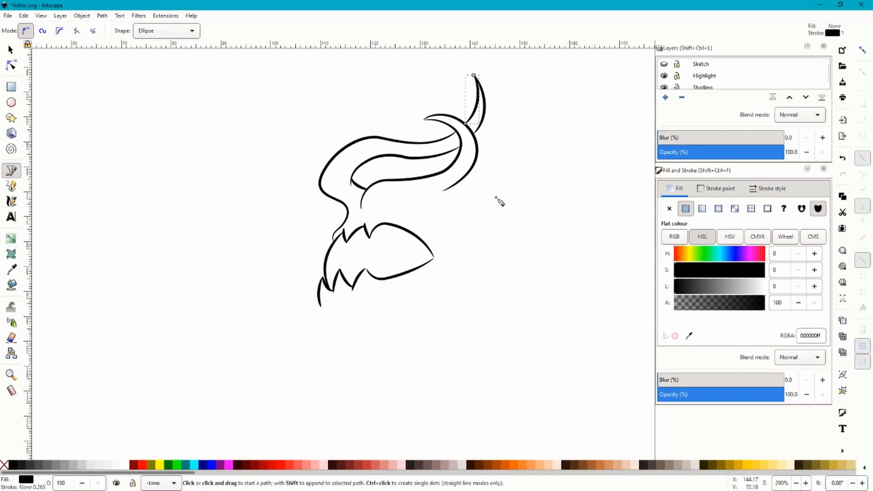
scroll(335, 156, "up", 4)
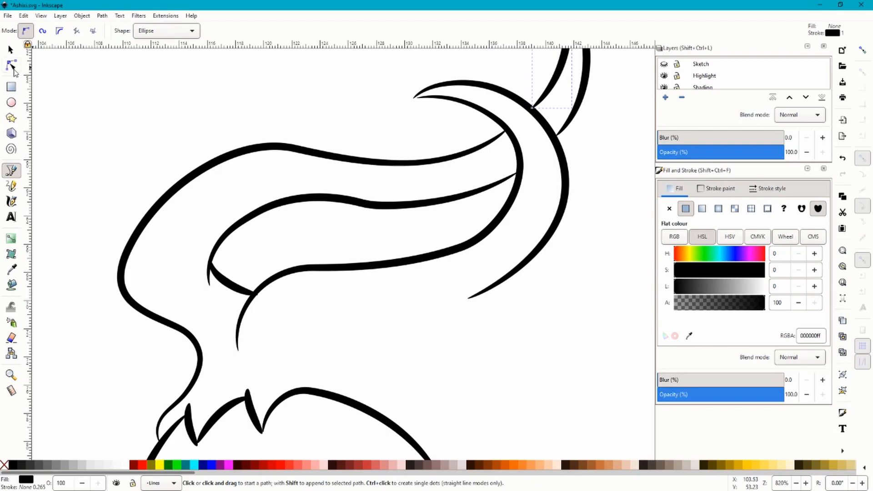
Smooth the kink in the foremost tentacle's inner edge by shifting its middle node slightly and lengthening the node's handle.
key("n")
scroll(320, 144, "up", 1)
left_click(395, 270)
scroll(360, 176, "down", 1)
scroll(411, 250, "up", 1)
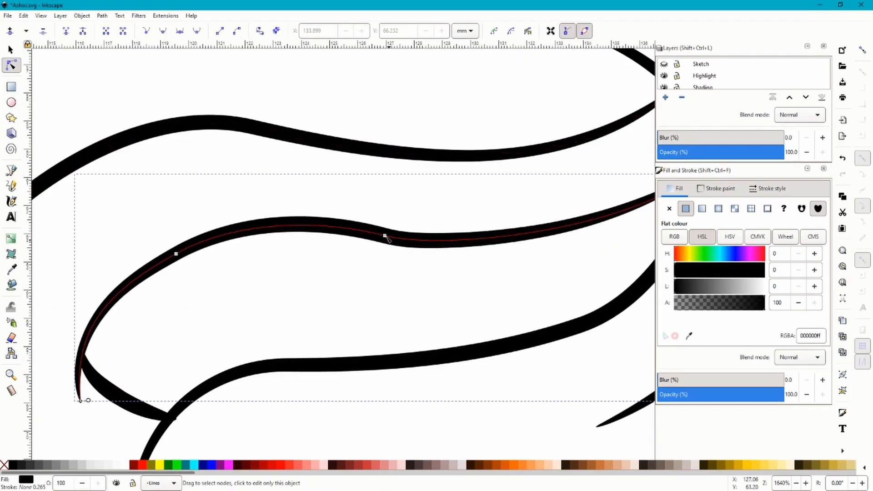
left_click(384, 237)
left_click_drag(436, 252, 467, 253)
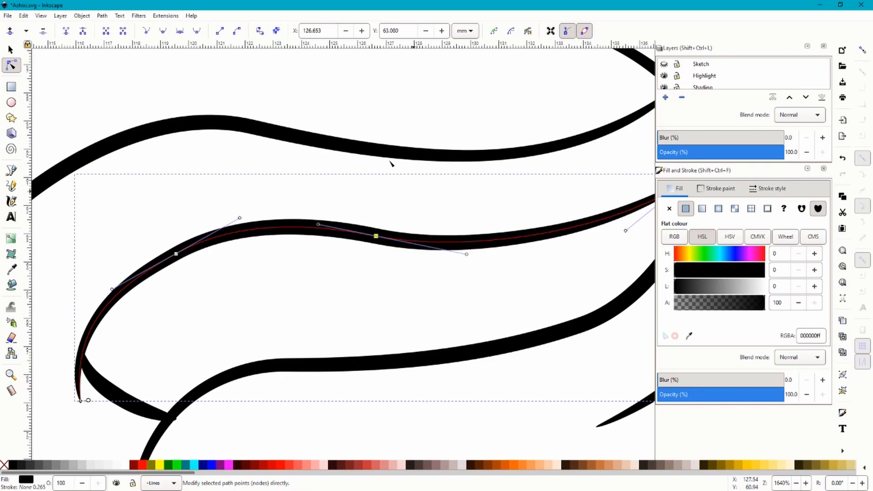
Smooth the top of the foremost tentacle's outer edge by rotating the handles of its upper node to a flatter angle.
scroll(308, 133, "down", 1)
left_click(308, 133)
scroll(304, 132, "up", 1)
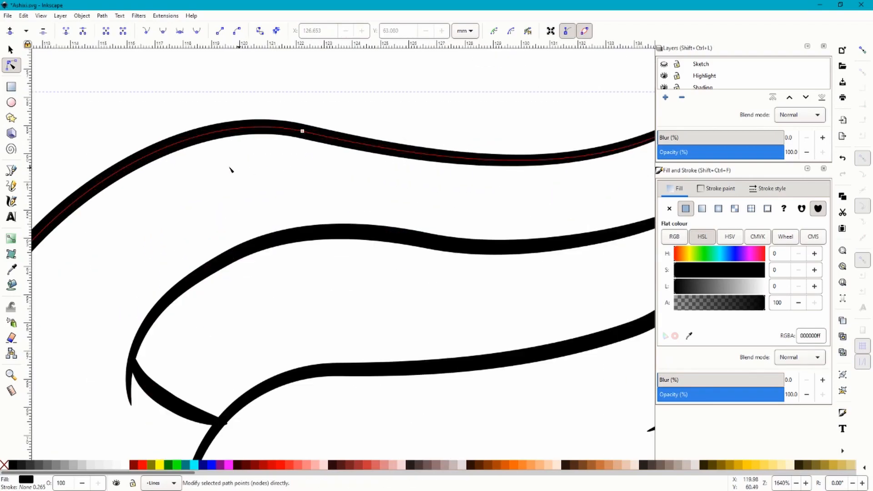
scroll(249, 172, "down", 2)
left_click(246, 146)
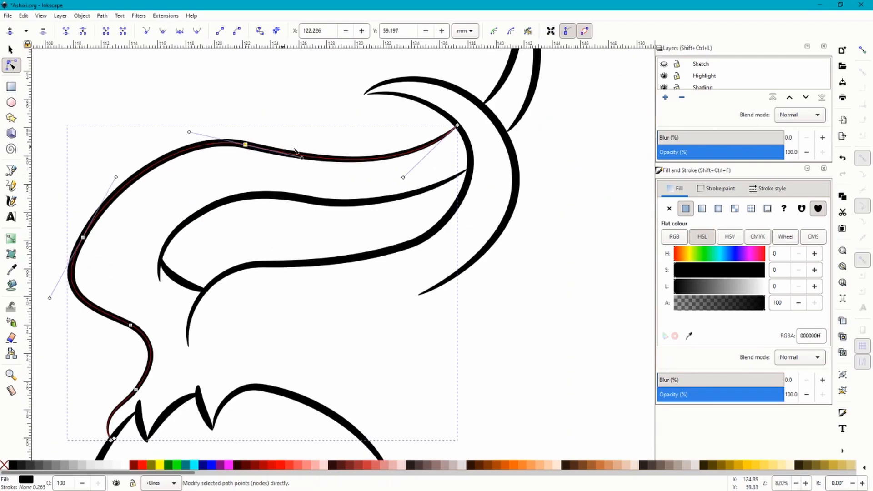
left_click_drag(306, 159, 312, 143)
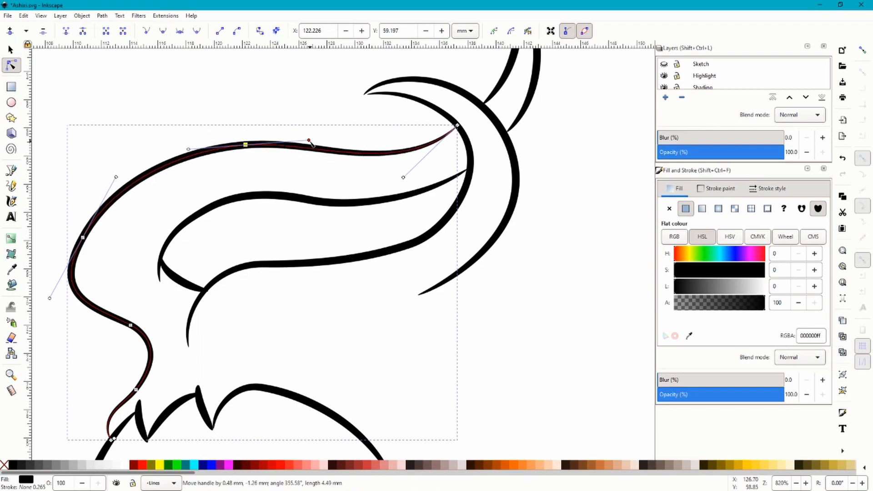
left_click(305, 109)
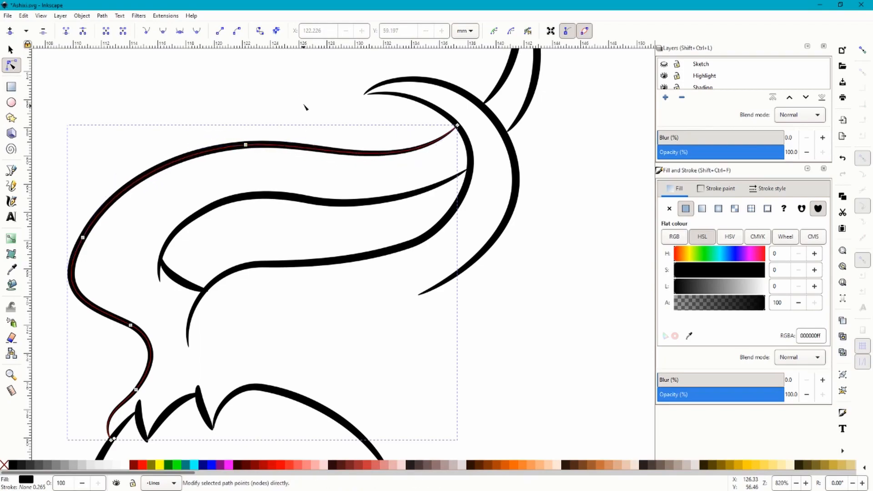
left_click(304, 108)
Check the revised line art, show the Sketch layer again and make Lines the current layer.
scroll(322, 89, "down", 3)
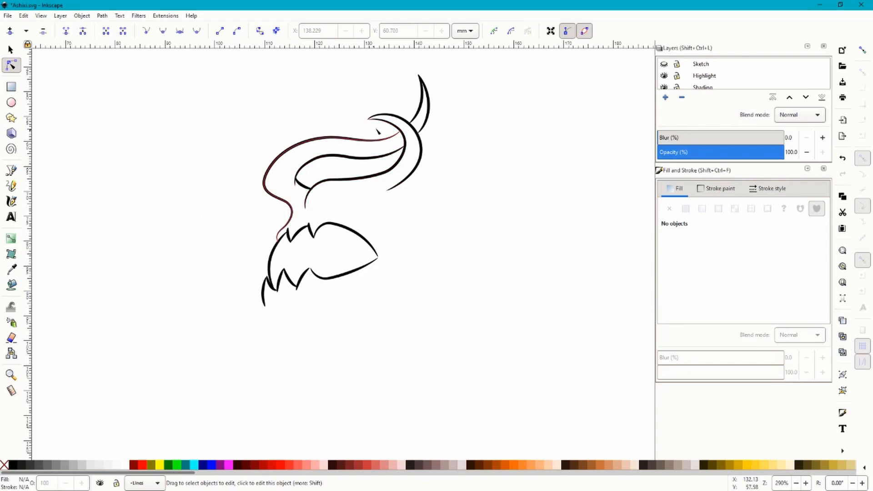
scroll(309, 182, "up", 3)
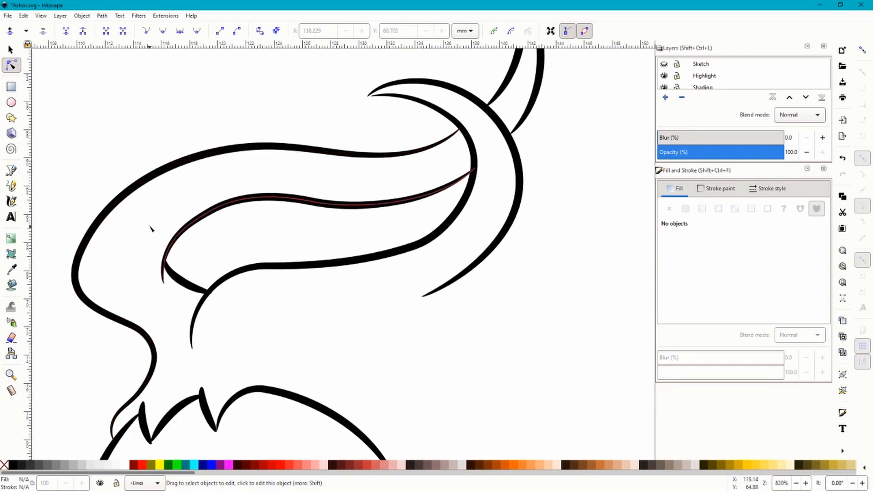
scroll(414, 140, "down", 3)
scroll(447, 100, "up", 3)
scroll(459, 88, "down", 3)
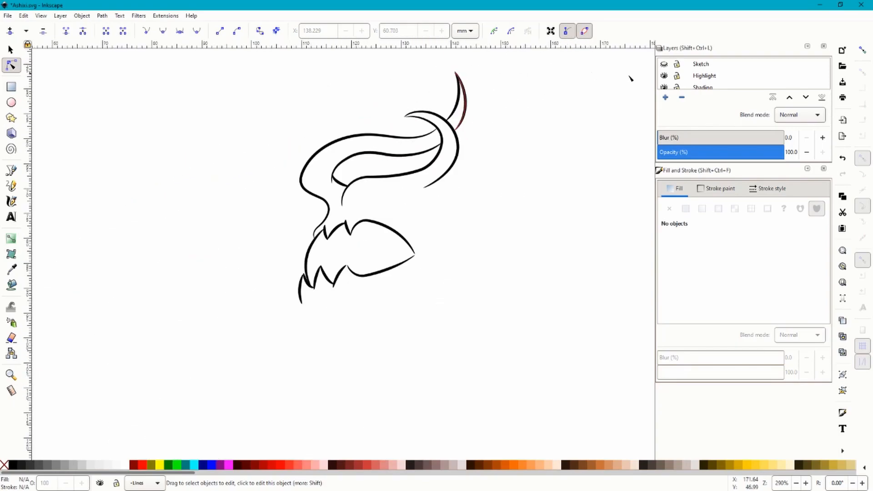
left_click(663, 64)
scroll(709, 76, "up", 3)
left_click(705, 65)
left_click(707, 77)
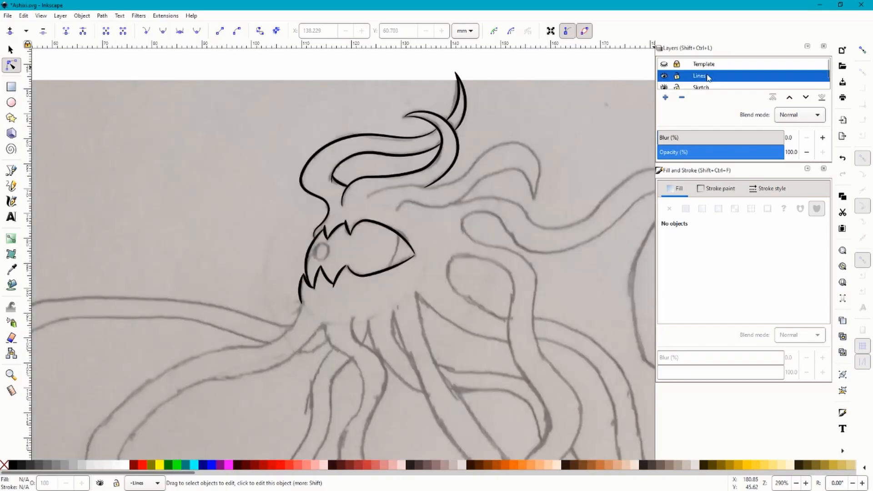
Get the Pen tool ready and examine the untraced sketched tentacles behind the crossing one to plan the next outlines.
scroll(255, 150, "down", 2)
scroll(223, 183, "up", 1)
left_click(12, 171)
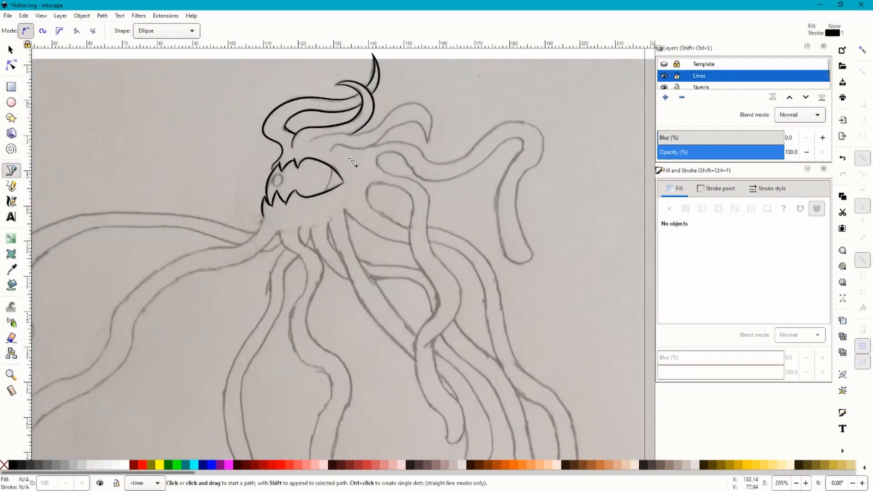
scroll(372, 136, "down", 1)
scroll(379, 127, "up", 4)
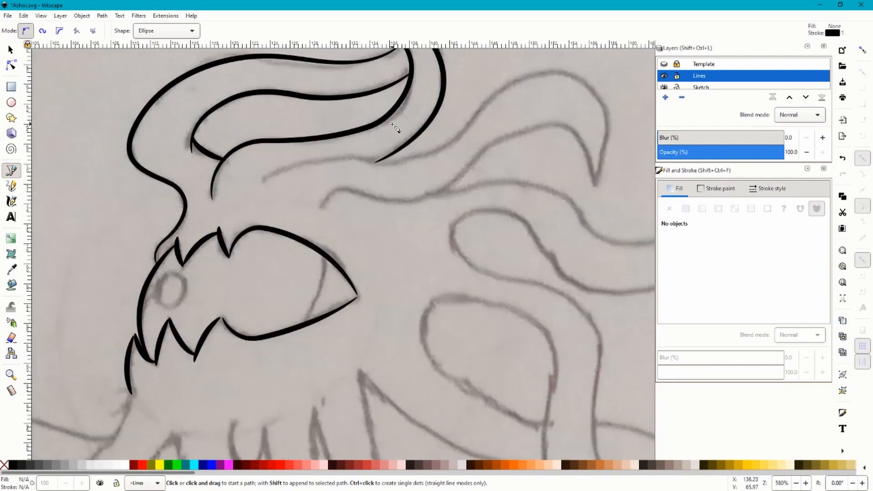
scroll(475, 123, "down", 2)
scroll(355, 181, "up", 3)
scroll(411, 197, "down", 2)
scroll(391, 222, "up", 2)
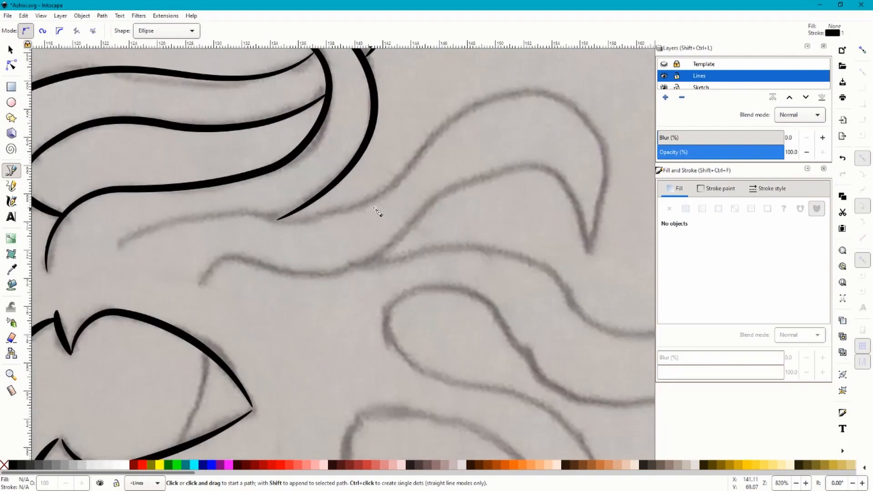
scroll(462, 151, "down", 4)
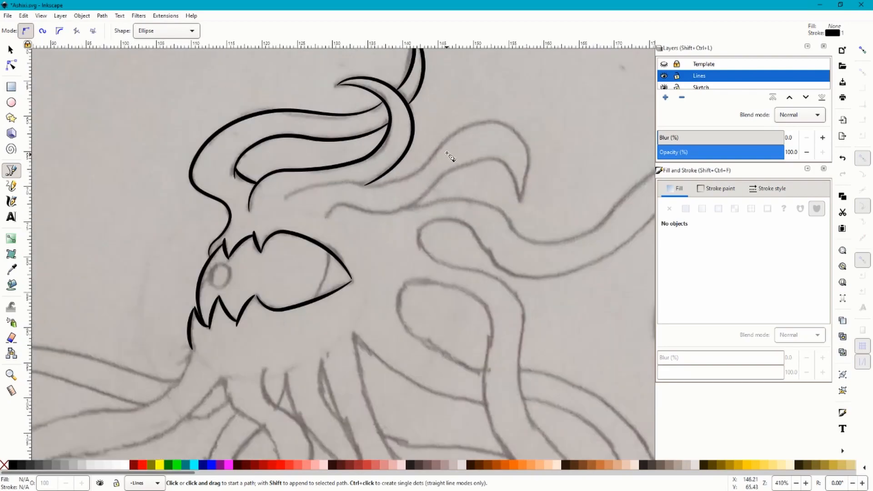
scroll(452, 167, "up", 4)
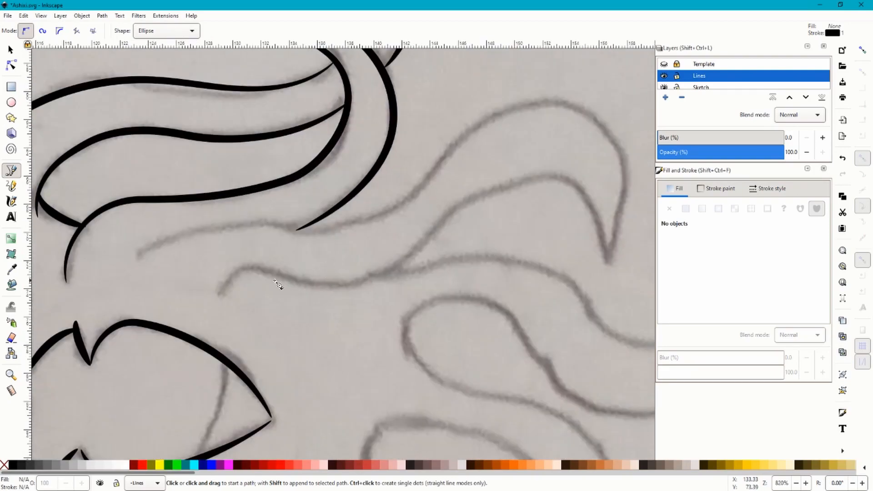
scroll(359, 259, "down", 1)
scroll(350, 287, "up", 2)
scroll(273, 257, "down", 2)
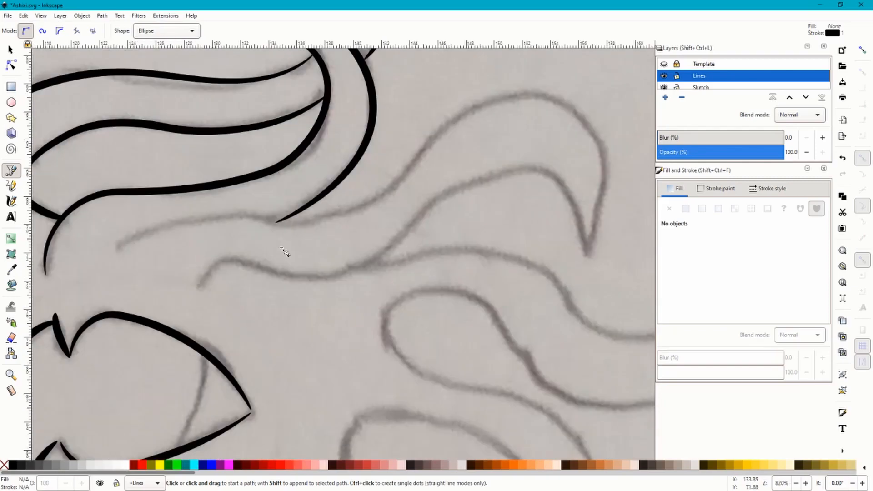
scroll(226, 301, "up", 2)
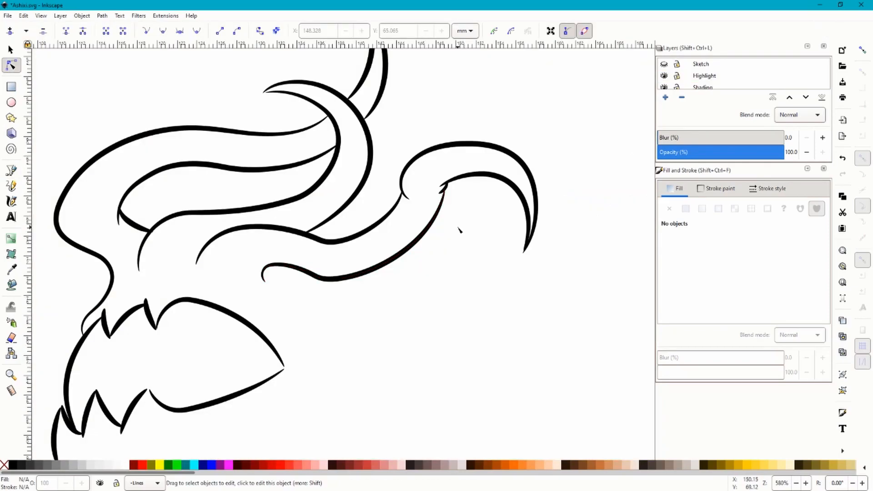
Save the drawing and smooth the lower edge of the newly traced tentacle by adjusting the handle of its middle node.
key("ctrl+s")
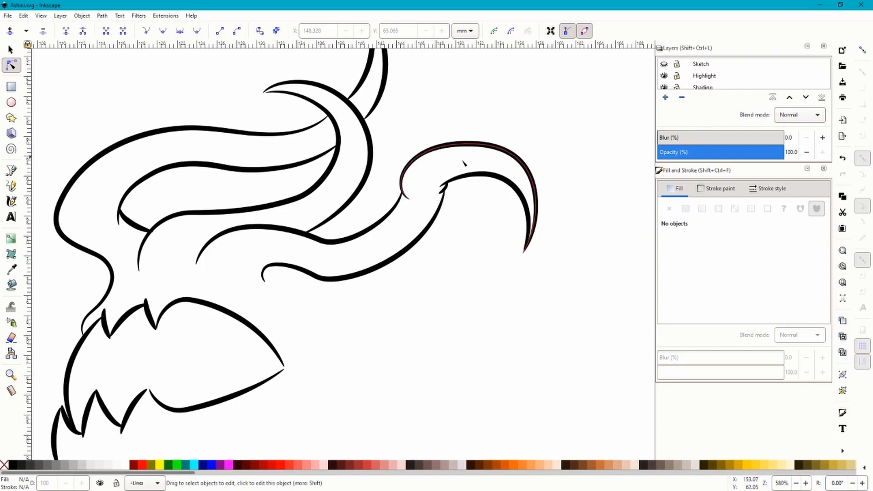
left_click(321, 279)
left_click(315, 276)
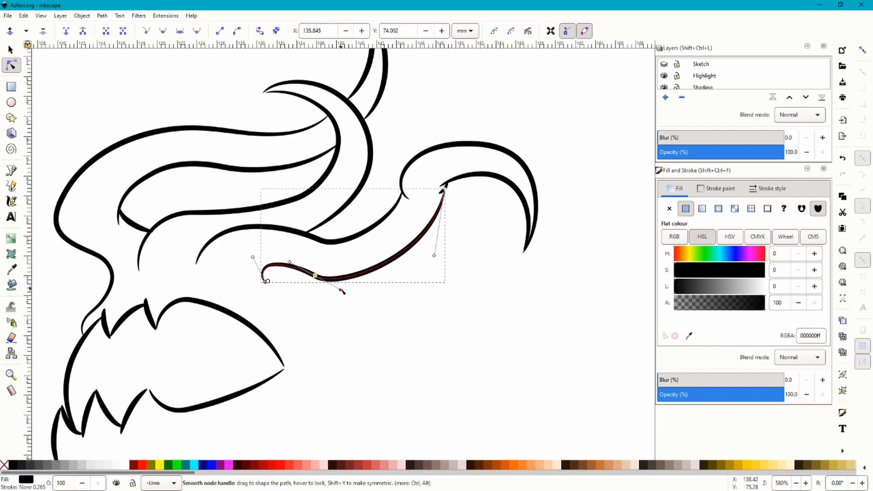
left_click_drag(340, 290, 356, 286)
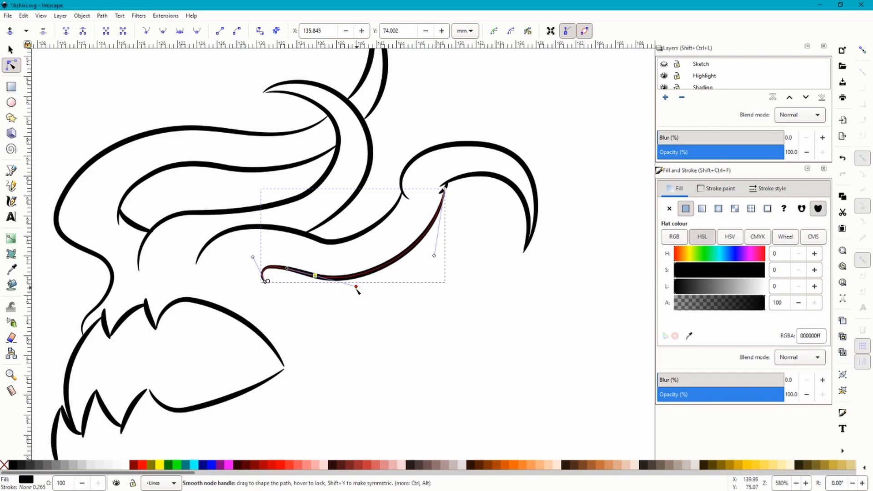
left_click(419, 320)
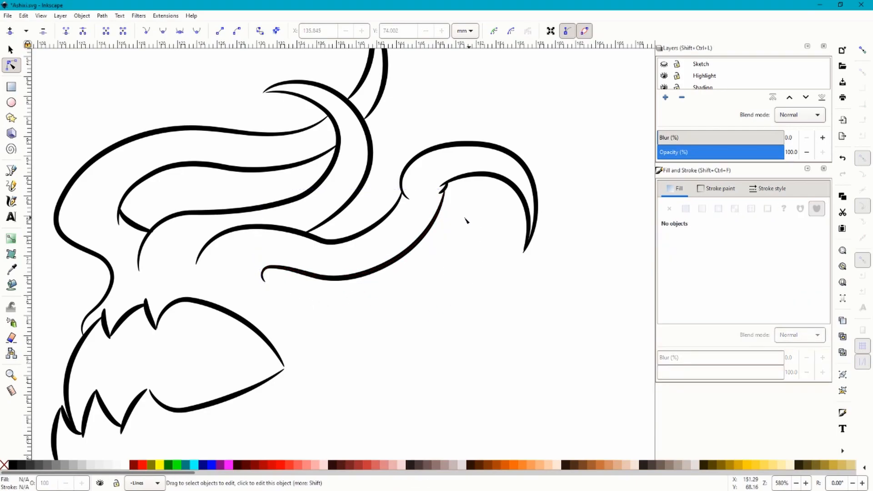
scroll(468, 179, "up", 3)
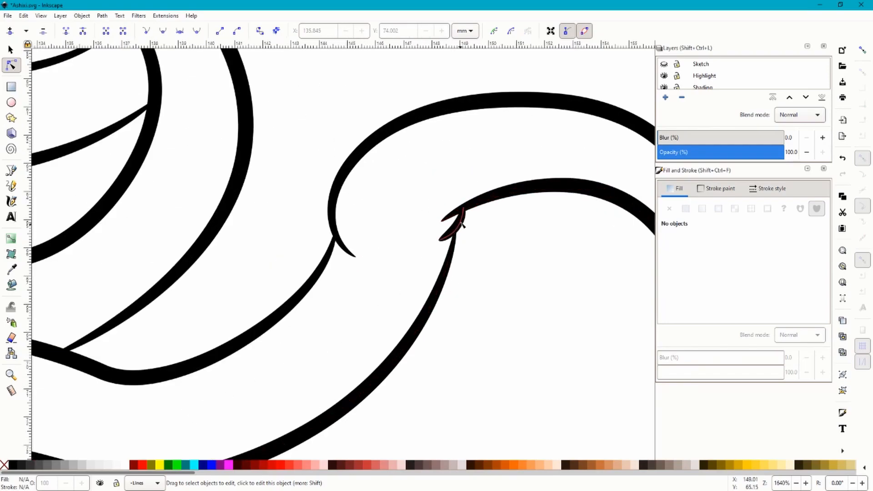
Raise the top node of the curled tentacle's outer edge by about 0.16 mm to even out the arch.
scroll(454, 223, "down", 1)
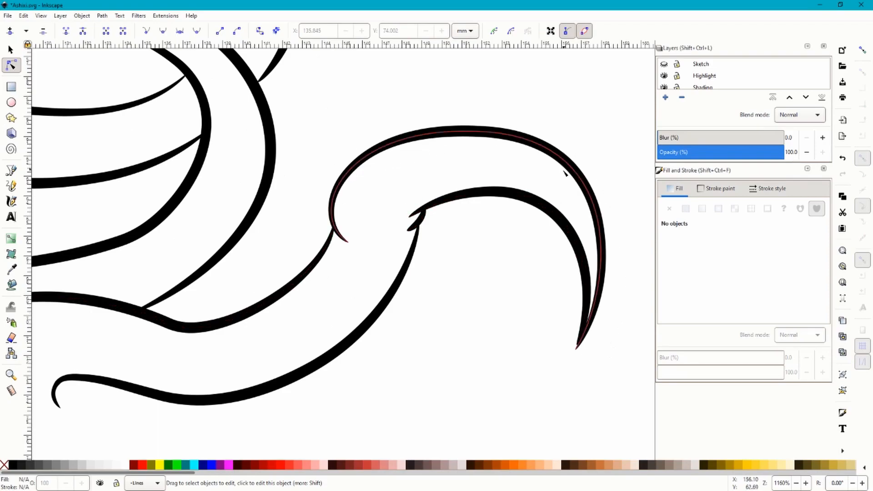
scroll(565, 173, "down", 7)
scroll(387, 185, "up", 8)
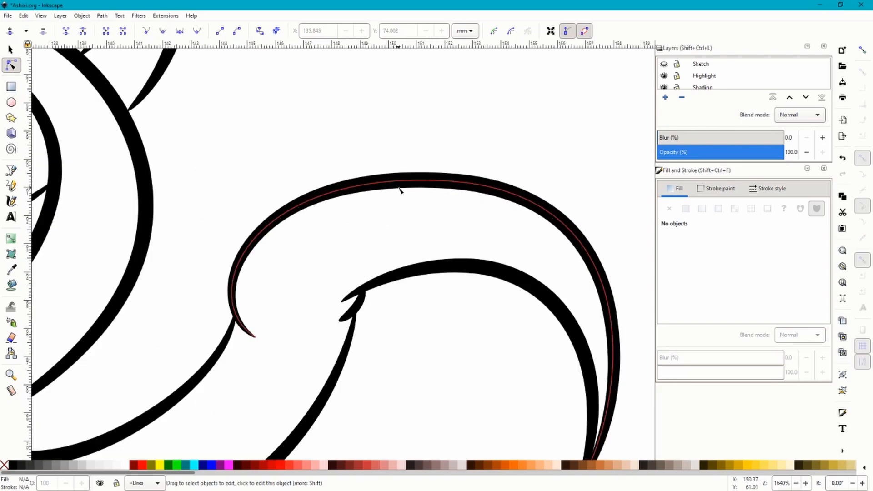
left_click(399, 189)
left_click_drag(450, 181, 449, 177)
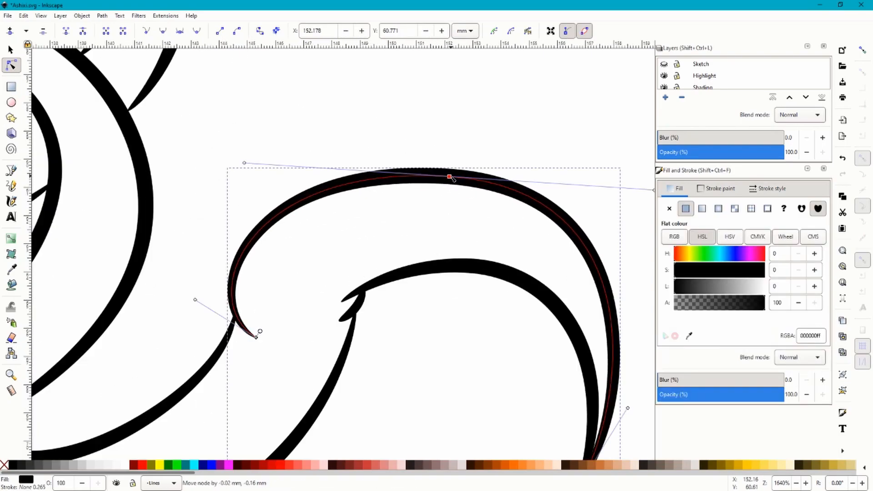
scroll(421, 159, "down", 3)
left_click(433, 261)
left_click(433, 262)
scroll(448, 218, "down", 4)
scroll(402, 230, "up", 2)
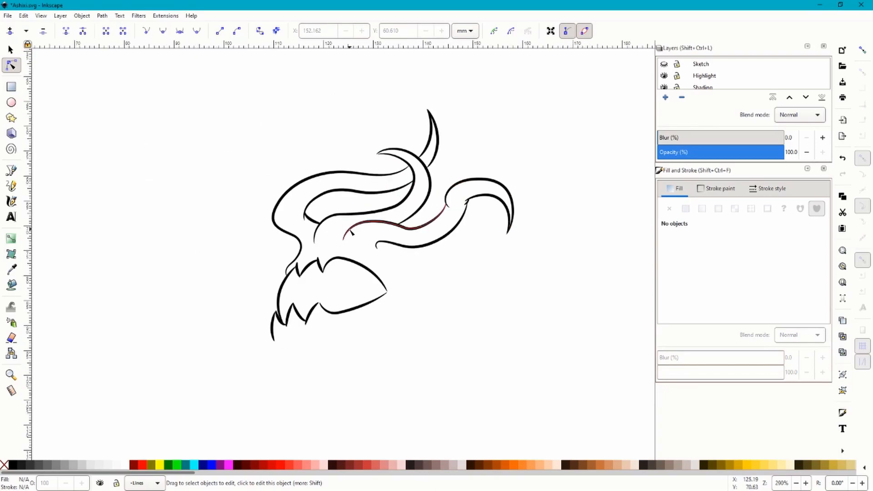
Show the Sketch layer again and compare the curled tentacle's line art with the sketch by temporarily hiding the Lines layer.
left_click(664, 64)
scroll(514, 190, "up", 2)
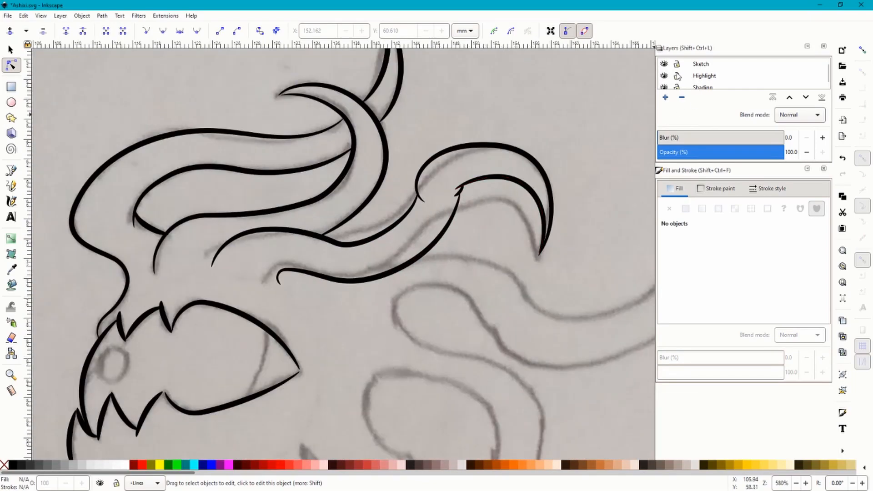
scroll(677, 76, "up", 1)
left_click(664, 75)
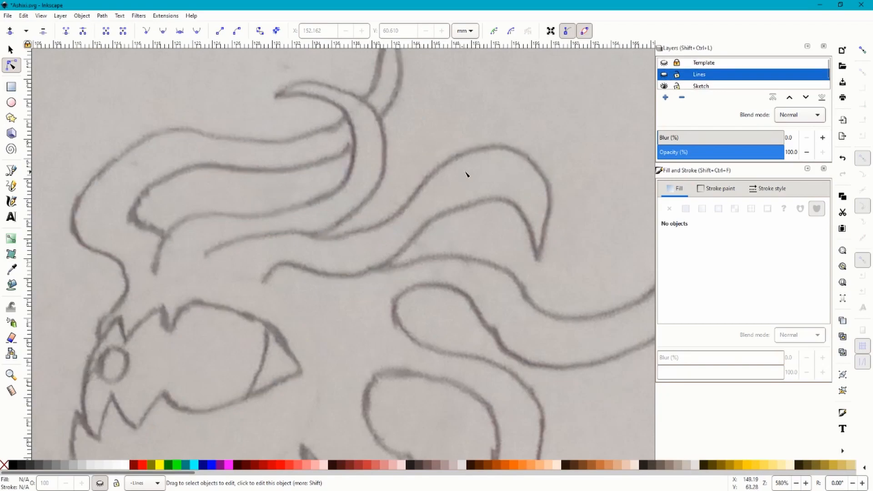
scroll(422, 223, "up", 1)
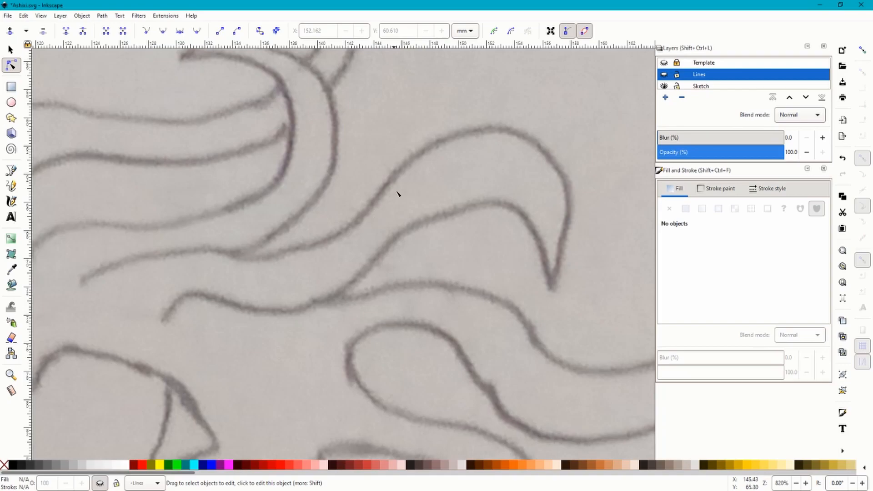
left_click(664, 75)
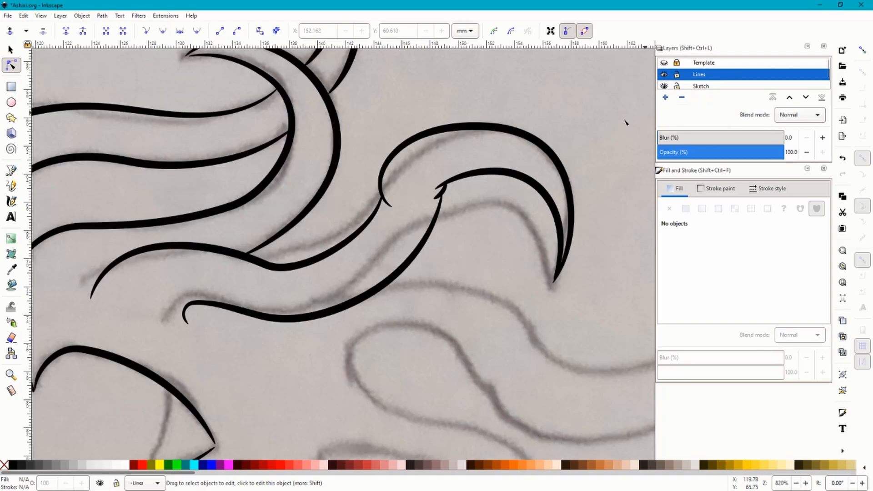
scroll(330, 187, "down", 2)
scroll(331, 187, "up", 1)
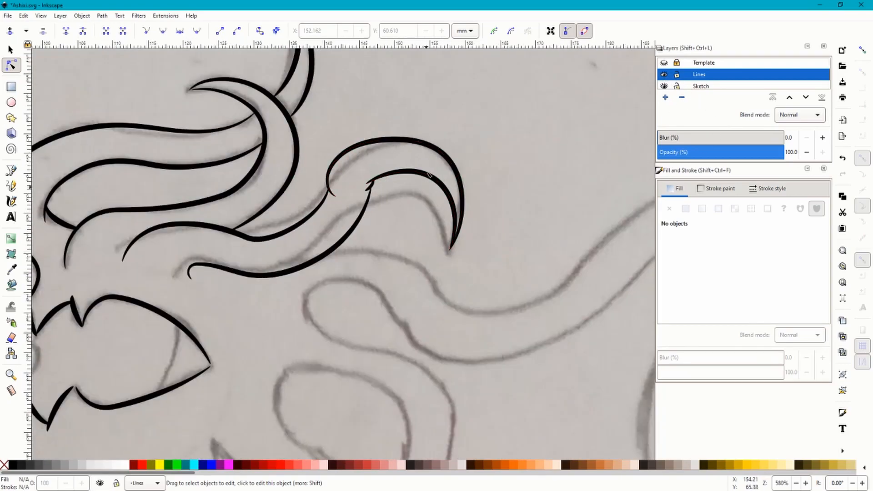
With the Pen tool ready and the Lines layer hidden, examine the whole sketched creature to plan the remaining tentacle outlines.
left_click_drag(428, 180, 375, 185)
key("b")
scroll(672, 70, "down", 3)
scroll(672, 75, "up", 2)
left_click(664, 69)
scroll(404, 220, "down", 2)
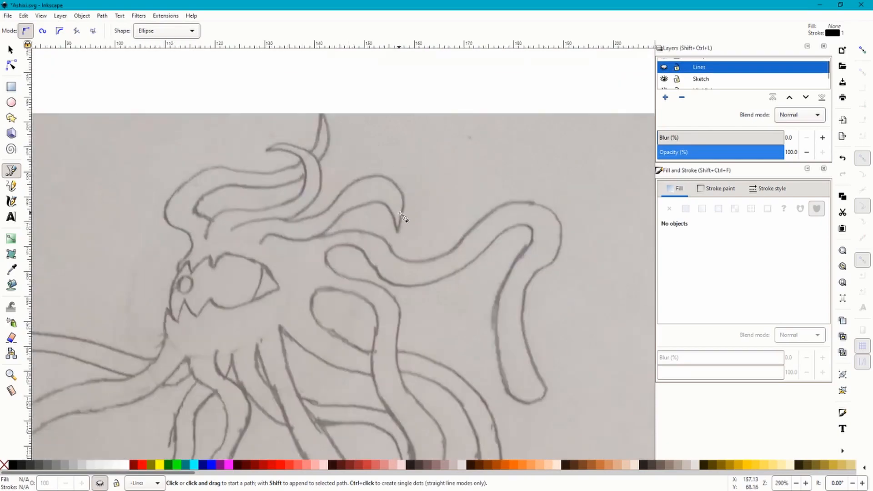
scroll(312, 174, "up", 1)
scroll(303, 158, "down", 4)
scroll(405, 287, "up", 1)
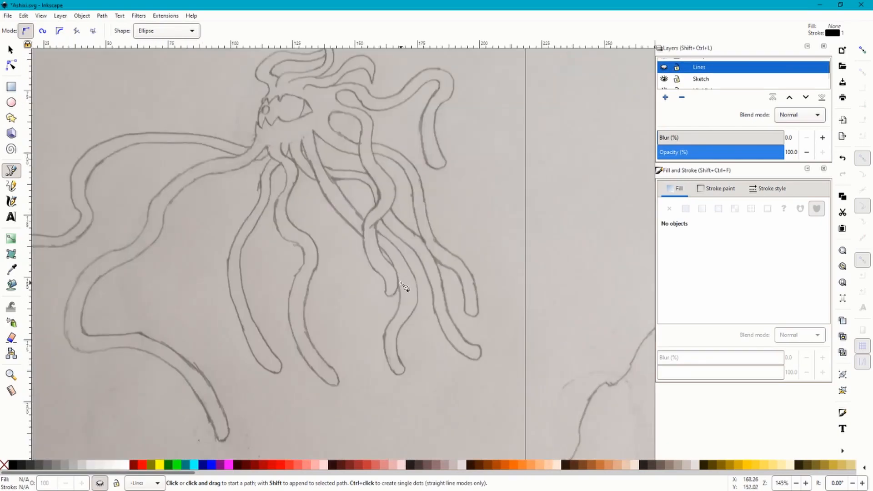
scroll(368, 269, "down", 1)
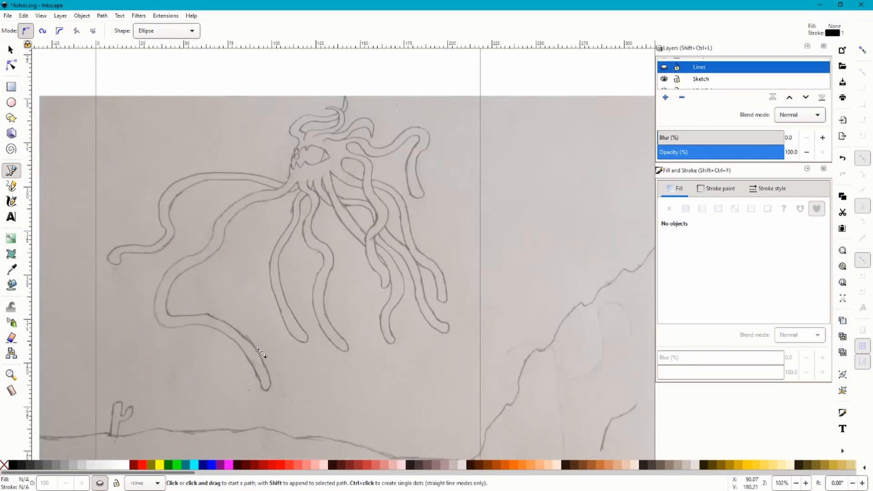
scroll(418, 168, "up", 3)
left_click(664, 79)
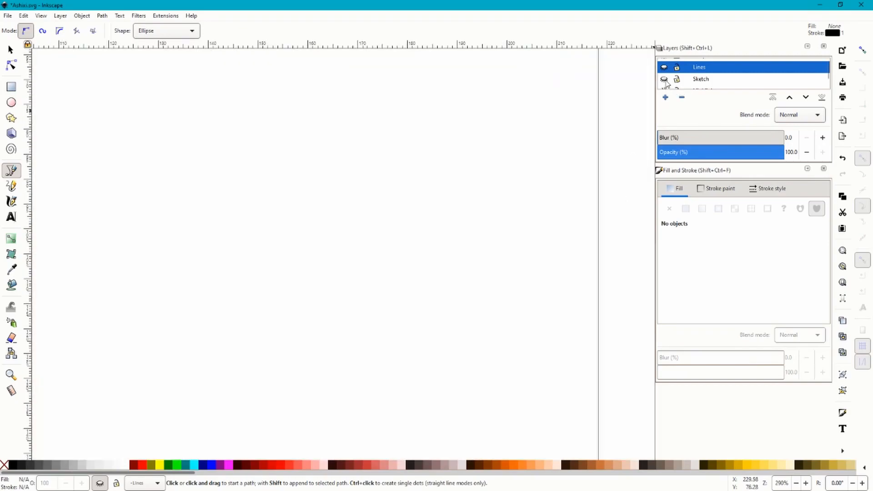
left_click(665, 80)
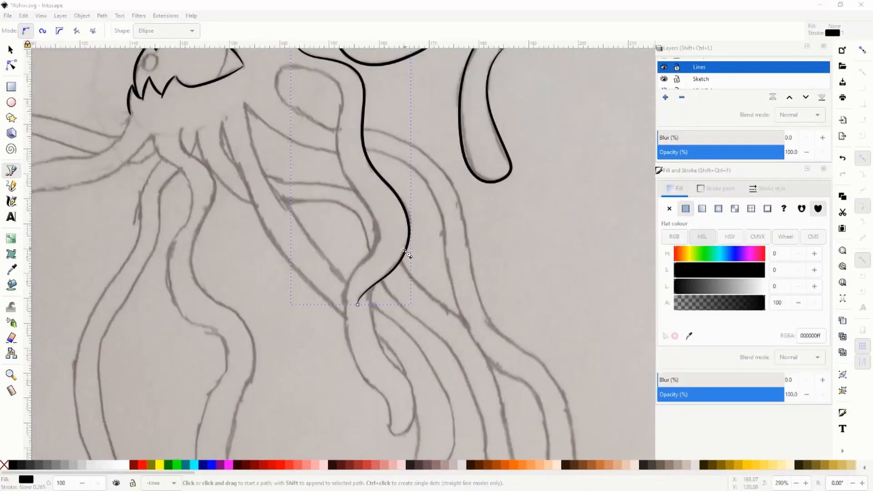
Check the traced tentacles against the sketch, temporarily hiding the Lines layer at the newest curve's lower end where the tentacles cross.
scroll(408, 253, "up", 1)
left_click(664, 69)
scroll(364, 308, "up", 3)
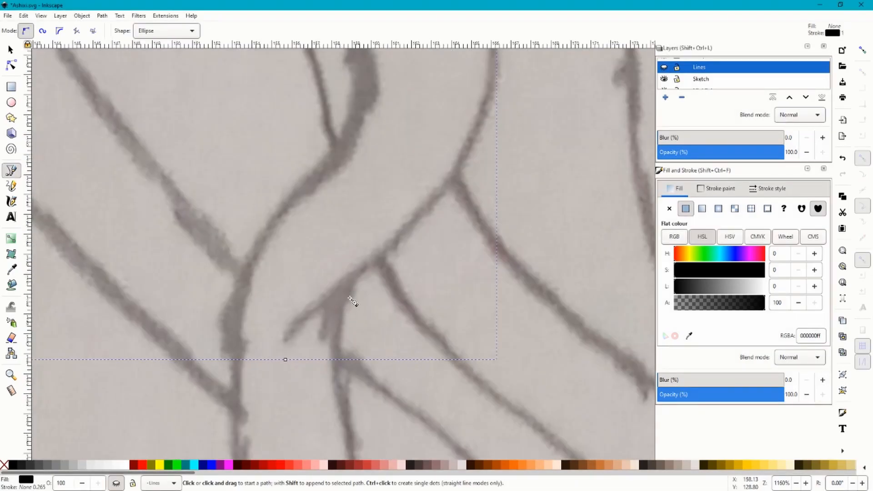
left_click(664, 68)
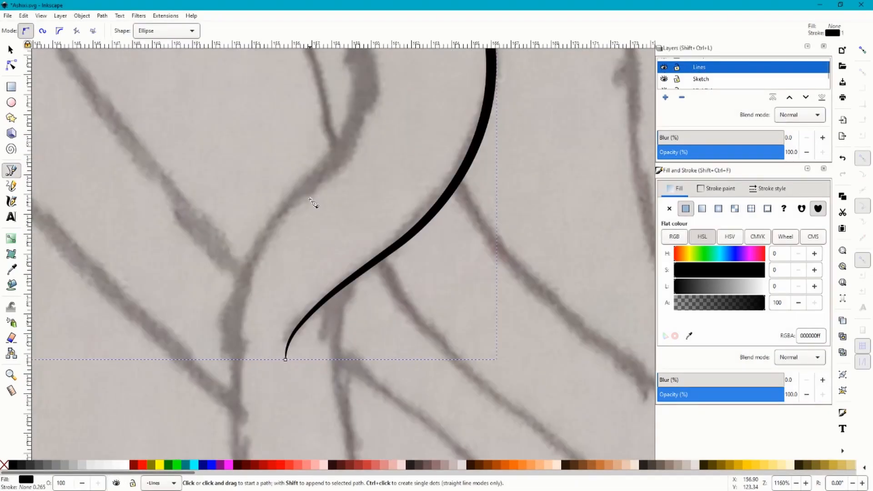
scroll(313, 204, "down", 6)
scroll(290, 144, "up", 3)
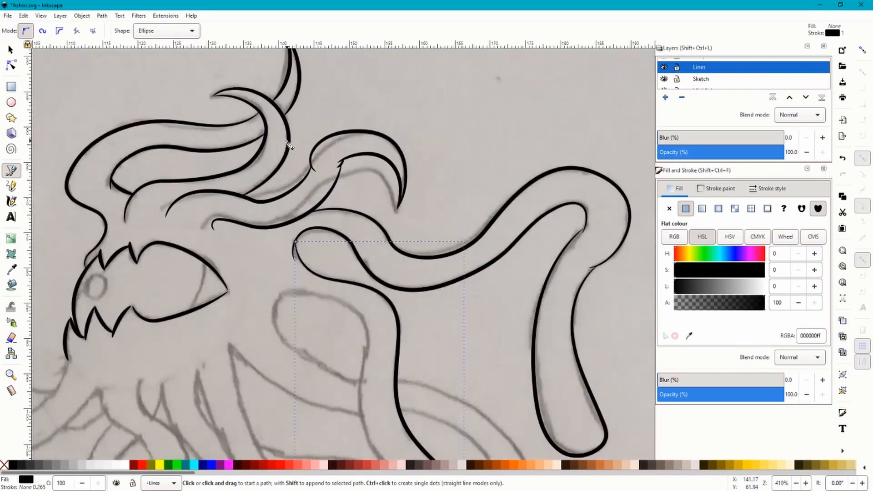
scroll(118, 180, "up", 4)
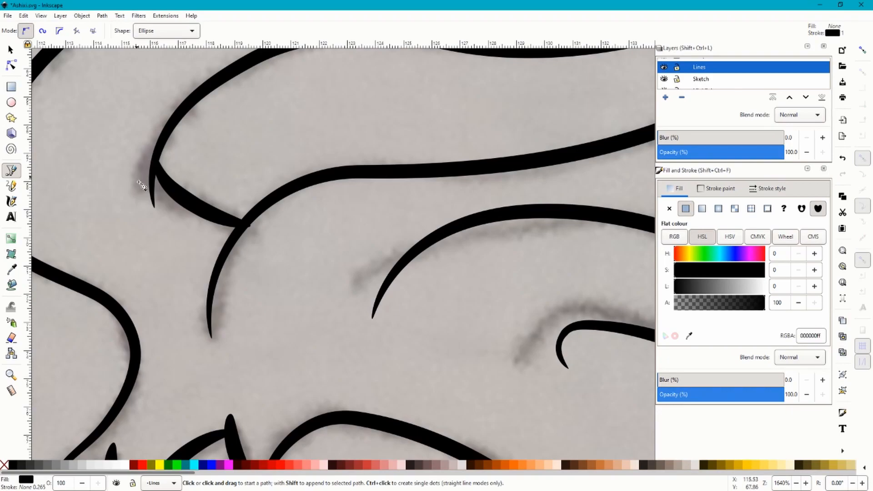
scroll(154, 181, "down", 4)
scroll(294, 206, "up", 3)
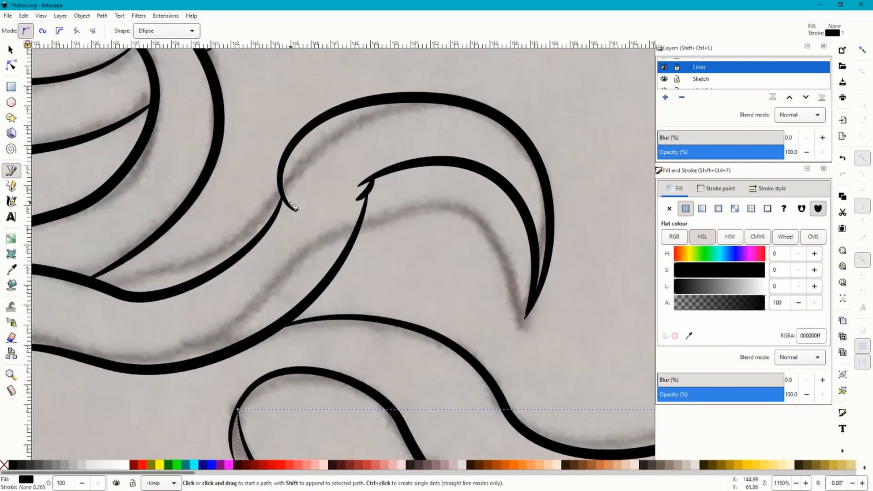
scroll(400, 190, "down", 5)
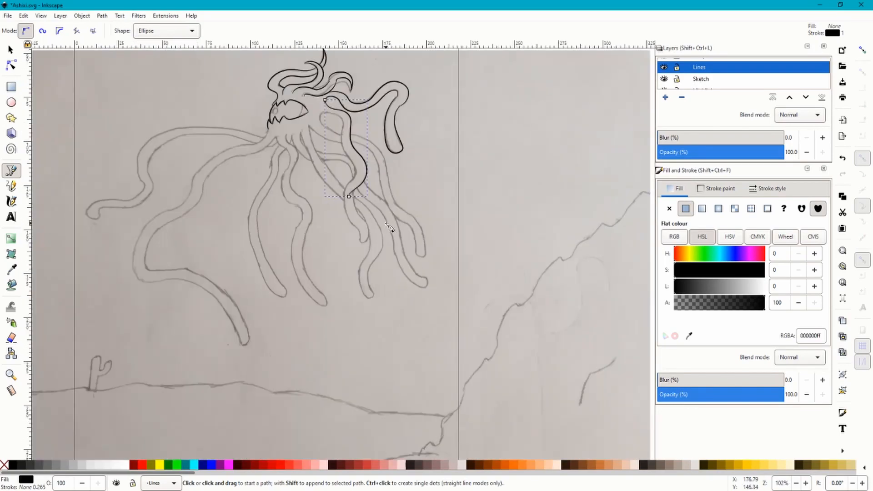
scroll(331, 185, "up", 3)
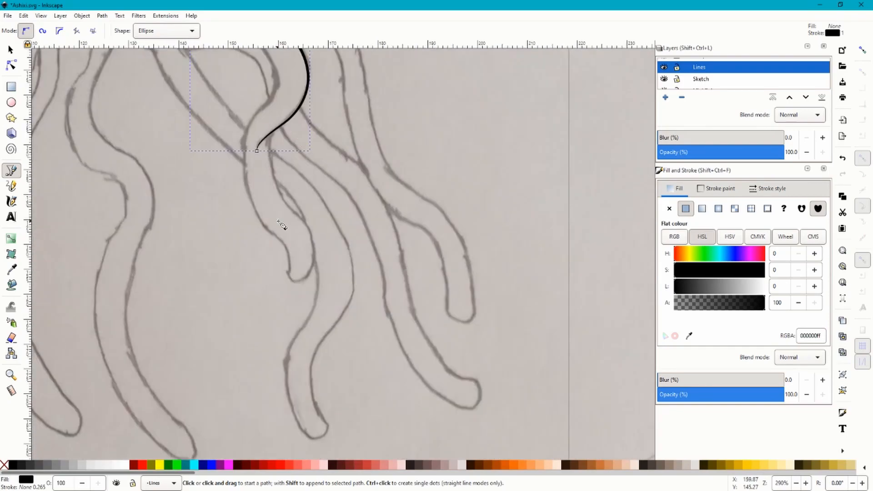
Draw a short tapered fold stroke with the Pen tool, branching downward from the lower end of the newest tentacle curve.
scroll(271, 151, "up", 6)
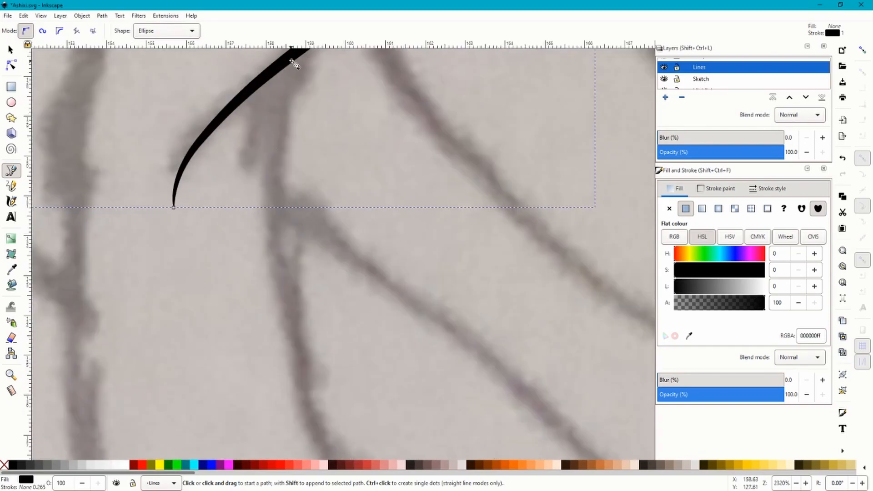
left_click(291, 60)
left_click_drag(243, 164, 245, 190)
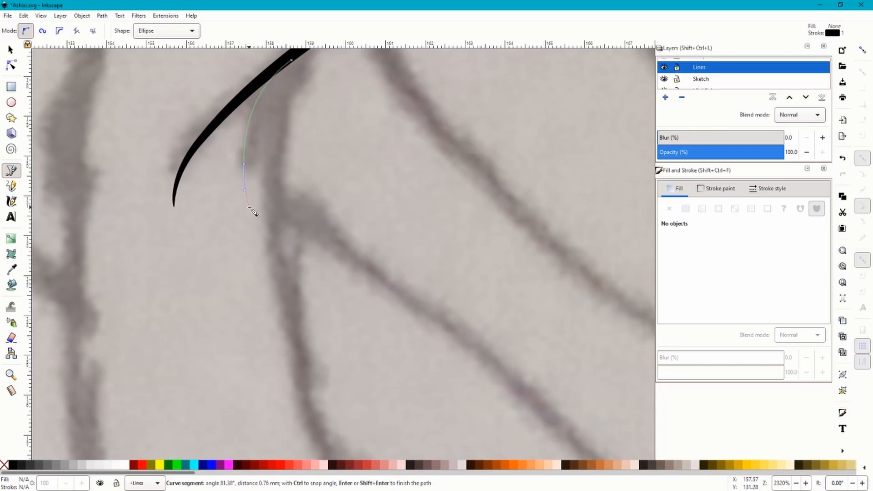
key("Return")
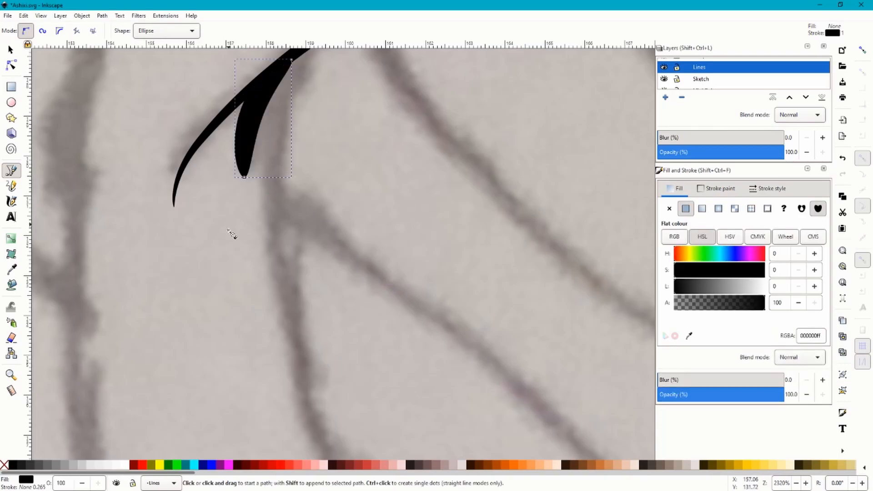
Trace the outer edge of the front tentacle's lower part, from the fold down and around its rounded tip.
scroll(230, 228, "down", 2)
scroll(271, 138, "up", 2)
left_click_drag(278, 140, 305, 291)
scroll(261, 269, "down", 4)
scroll(279, 230, "up", 2)
scroll(462, 186, "down", 4)
scroll(430, 301, "up", 2)
left_click_drag(477, 240, 445, 325)
scroll(415, 202, "up", 2)
left_click_drag(441, 239, 489, 192)
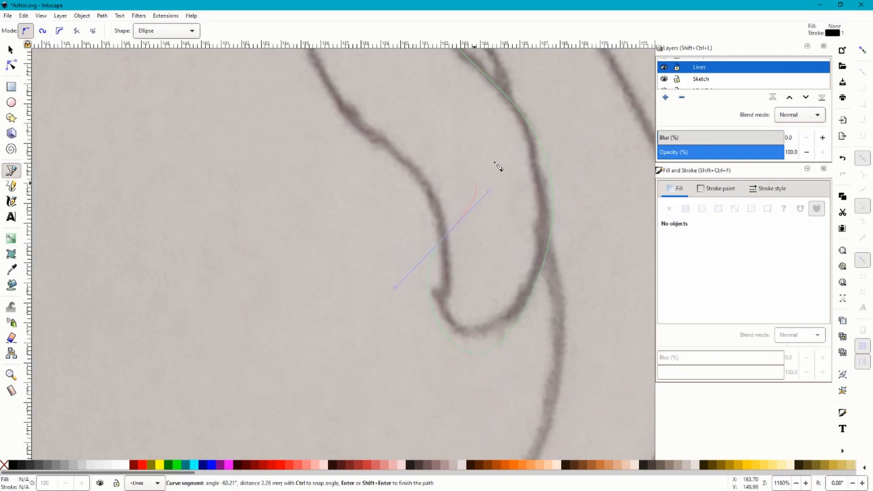
key("Return")
Start the front tentacle's inner edge at its tip and trace it upward past the crossing along the sketch.
scroll(448, 233, "up", 3)
scroll(423, 167, "down", 2)
mouse_move(427, 285)
left_mouse_down()
mouse_move(453, 223)
mouse_move(382, 214)
mouse_move(343, 189)
left_mouse_up()
scroll(428, 227, "up", 5)
scroll(428, 227, "left", 2)
scroll(348, 314, "down", 5)
scroll(311, 194, "up", 3)
left_click_drag(361, 291, 361, 156)
scroll(380, 126, "down", 1)
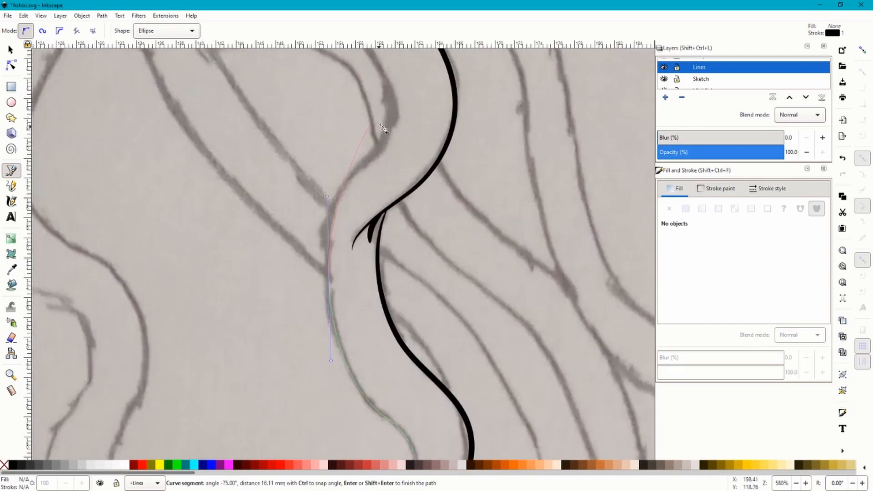
scroll(360, 181, "up", 2)
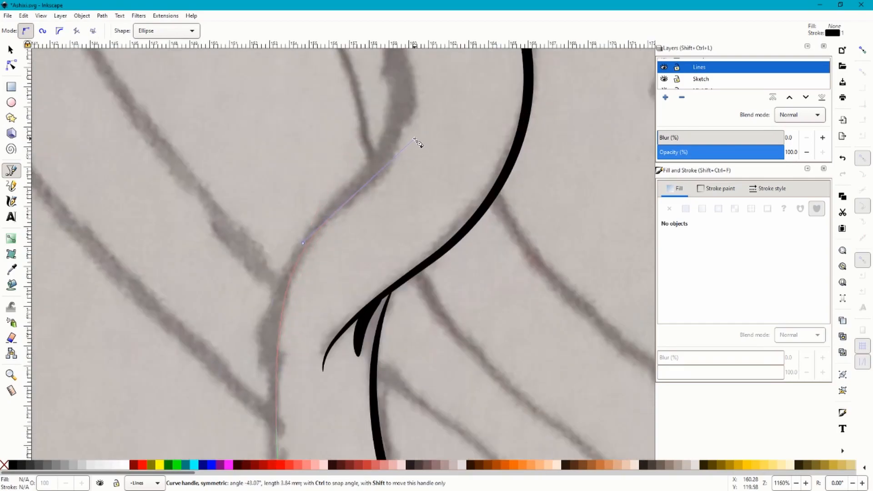
scroll(416, 182, "down", 3)
scroll(371, 247, "up", 2)
Continue the inner edge up the tentacle, curve it around the sketched loop and finish the path on the loop's far side.
scroll(372, 246, "down", 3)
scroll(370, 234, "up", 4)
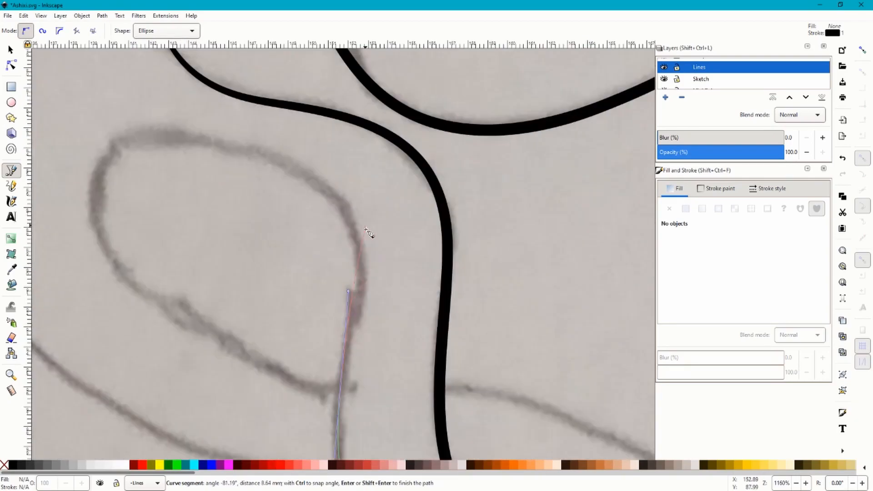
left_click_drag(346, 214, 313, 162)
scroll(313, 163, "down", 2)
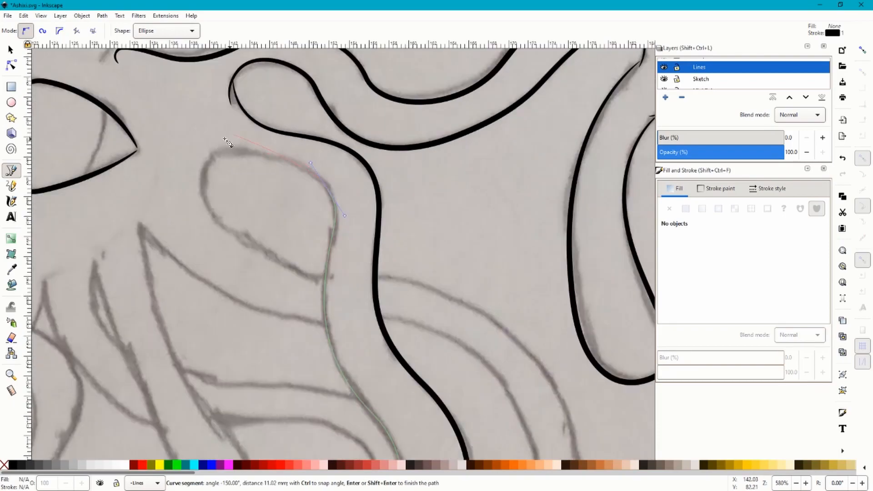
scroll(261, 183, "up", 3)
left_click_drag(232, 170, 146, 201)
left_click_drag(228, 366, 241, 389)
left_click_drag(293, 434, 319, 407)
key("Return")
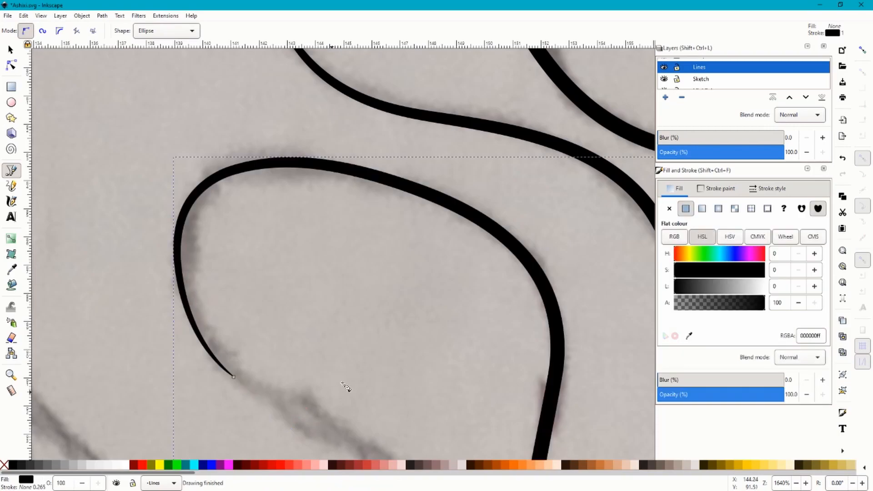
Trace the loop's lower edge from the end of the finished path back to the tentacle's inner edge.
scroll(257, 276, "down", 3)
scroll(261, 314, "up", 4)
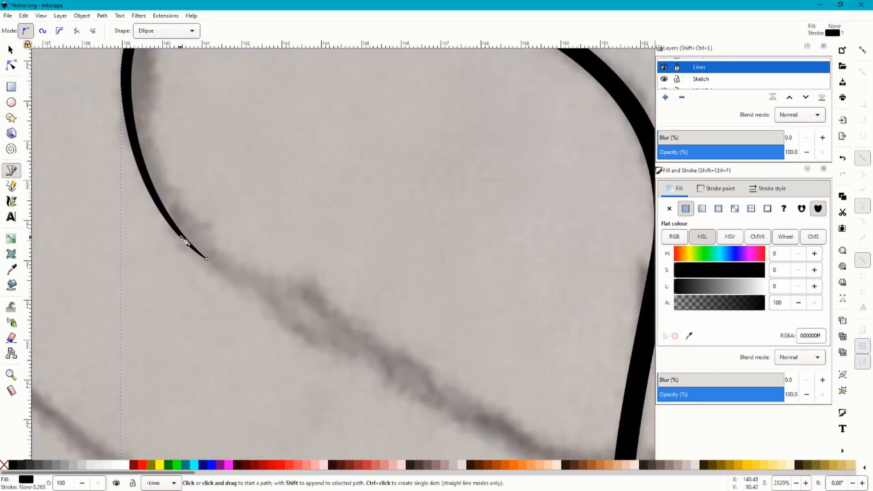
left_click(206, 259)
left_click_drag(396, 371, 494, 424)
scroll(366, 294, "down", 1)
scroll(411, 239, "down", 2)
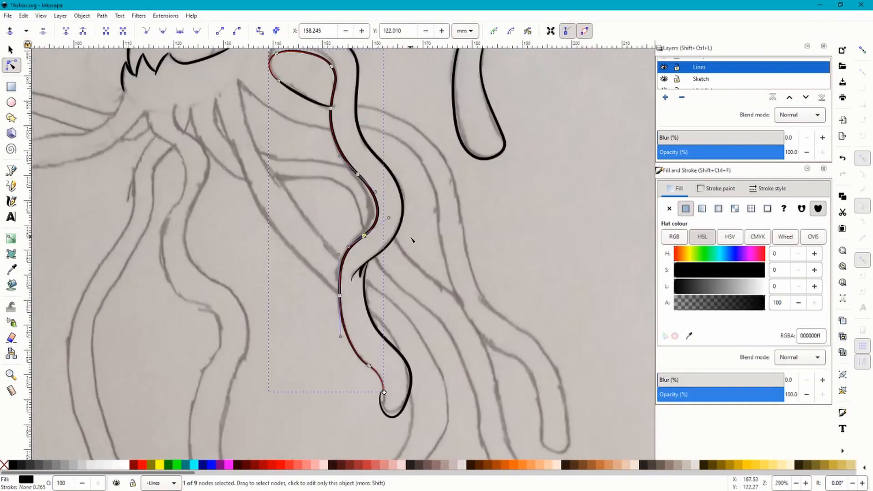
Shift the start node of the long back tentacle's upper edge by 0.11 mm and -0.12 mm within the neighbouring outline.
scroll(411, 239, "down", 3)
scroll(311, 192, "down", 1)
scroll(378, 180, "up", 3)
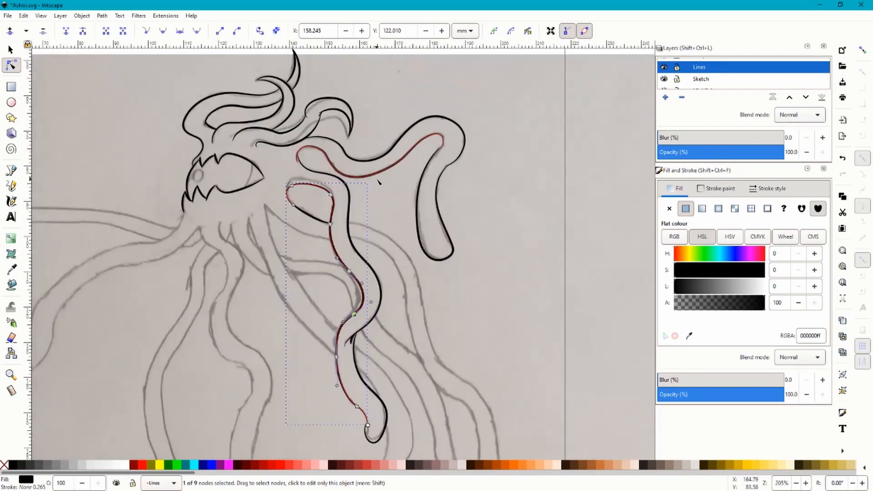
scroll(354, 133, "up", 3)
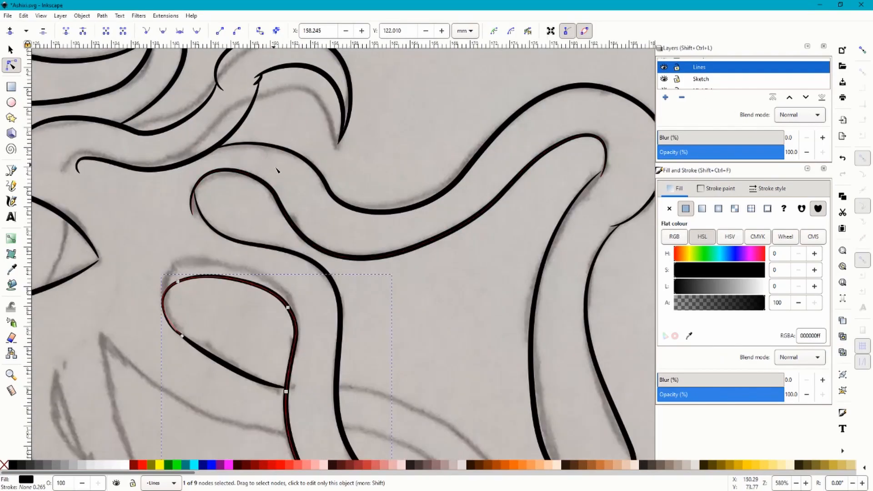
scroll(210, 143, "up", 5)
left_click(170, 192)
left_click(168, 192)
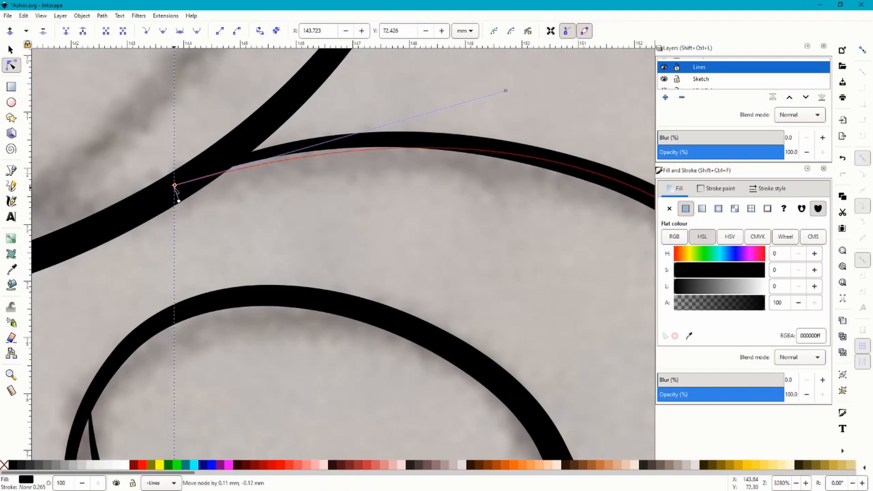
Smooth the dip in the long back tentacle's lower edge by moving its middle node and tilting that node's handle.
scroll(164, 167, "down", 8)
scroll(278, 160, "up", 3)
left_click(221, 245)
scroll(111, 280, "up", 2)
left_click_drag(209, 269, 225, 289)
key("minus")
key("minus")
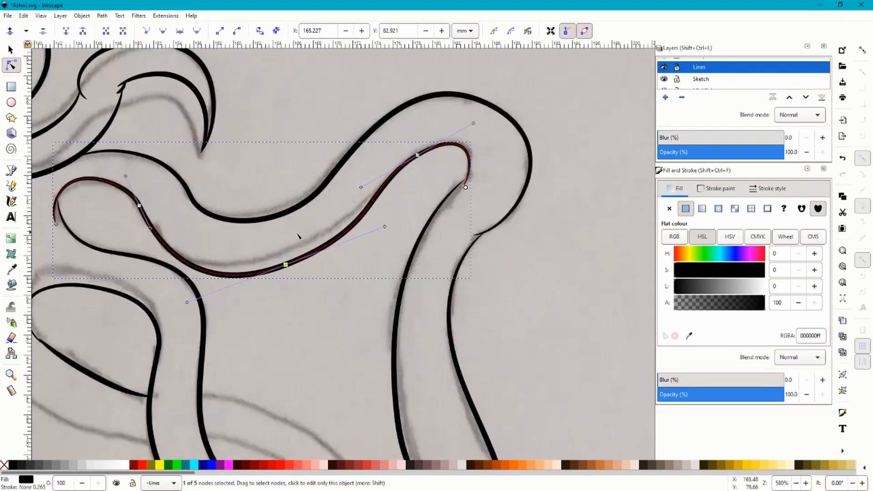
left_click_drag(385, 227, 381, 238)
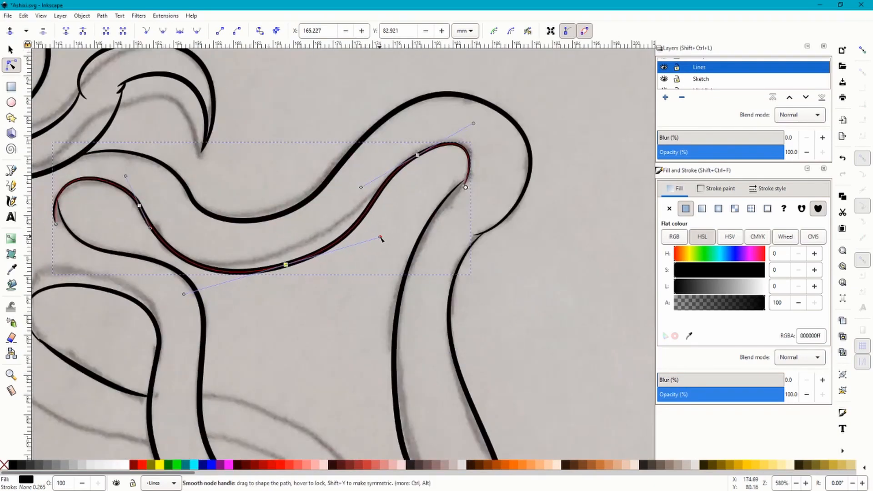
Reshape the front tentacle's loop by shifting its outer node -0.62 mm and 0.07 mm, lowering the far upper node and adjusting that node's handle.
scroll(465, 133, "down", 3)
left_click(333, 140)
left_click(318, 173)
scroll(325, 210, "up", 5)
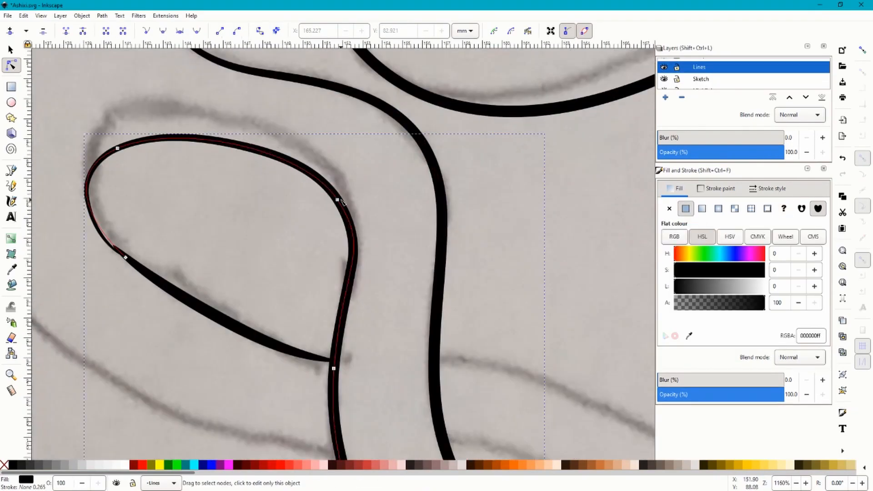
left_click_drag(341, 202, 327, 204)
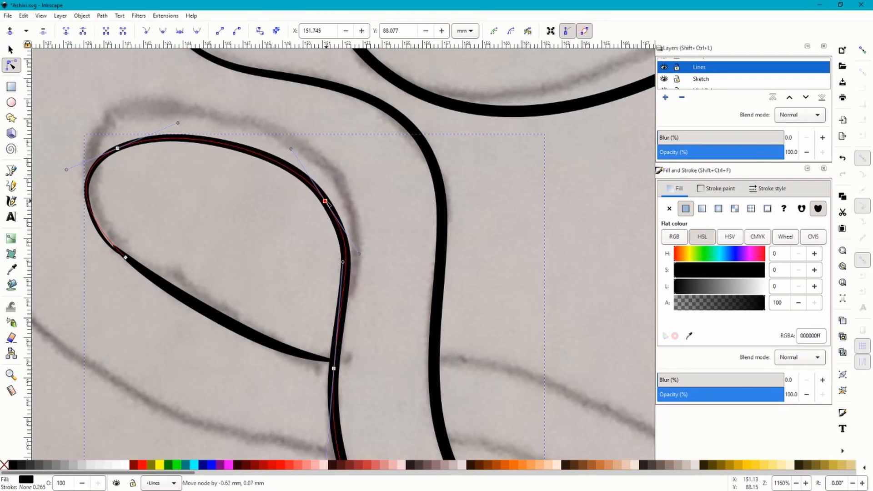
left_click_drag(118, 148, 116, 164)
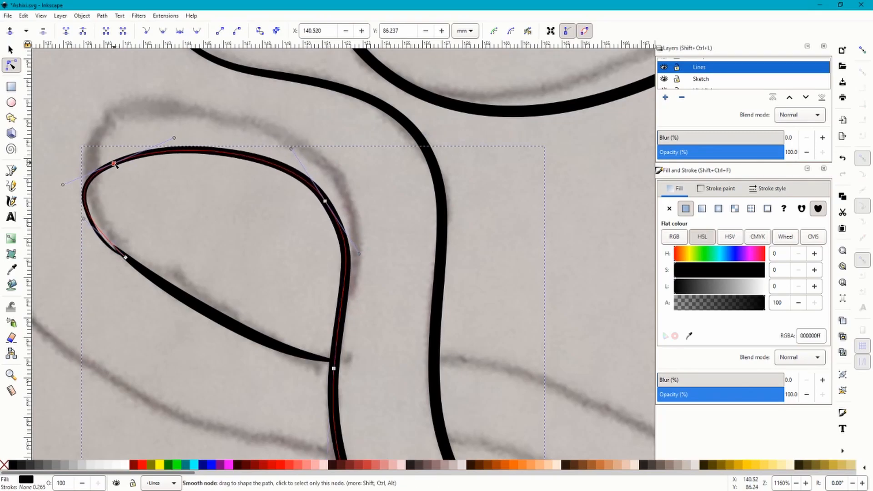
scroll(262, 163, "down", 3)
scroll(200, 200, "up", 2)
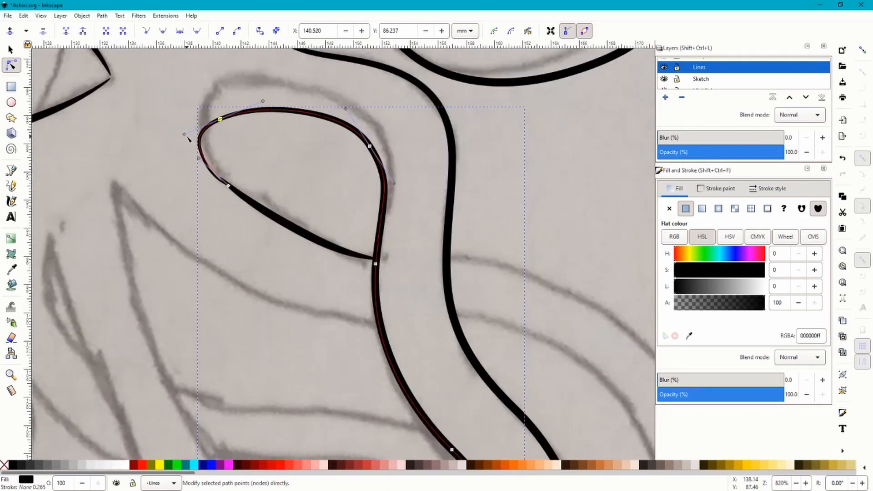
left_click_drag(186, 135, 190, 137)
Join the loop's end node with the start node of its lower edge into one continuous path.
left_click(227, 187)
scroll(226, 189, "up", 2)
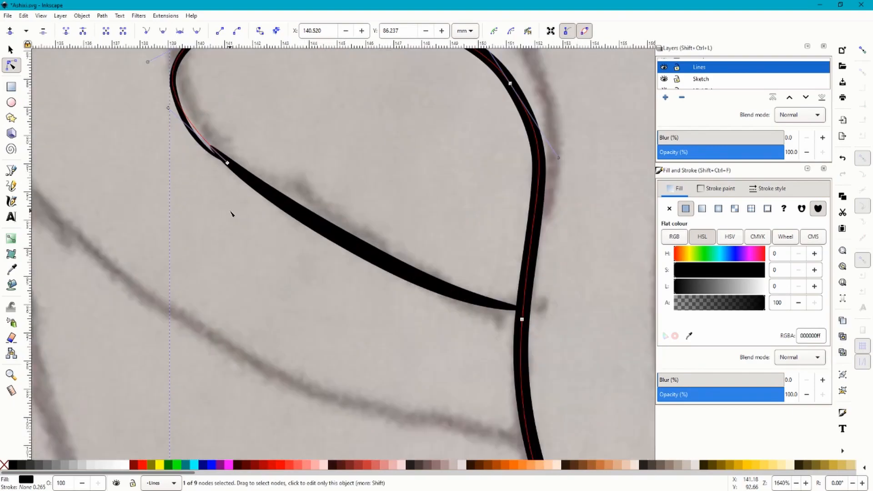
left_click(225, 161)
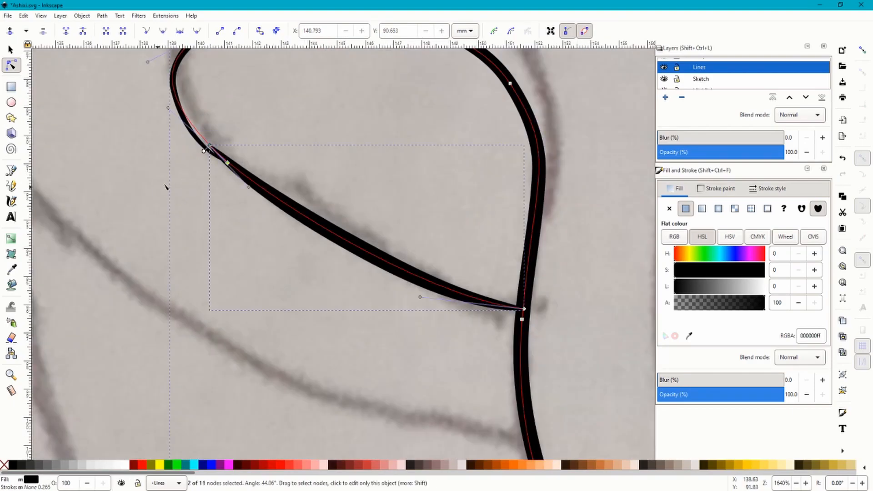
left_click(66, 32)
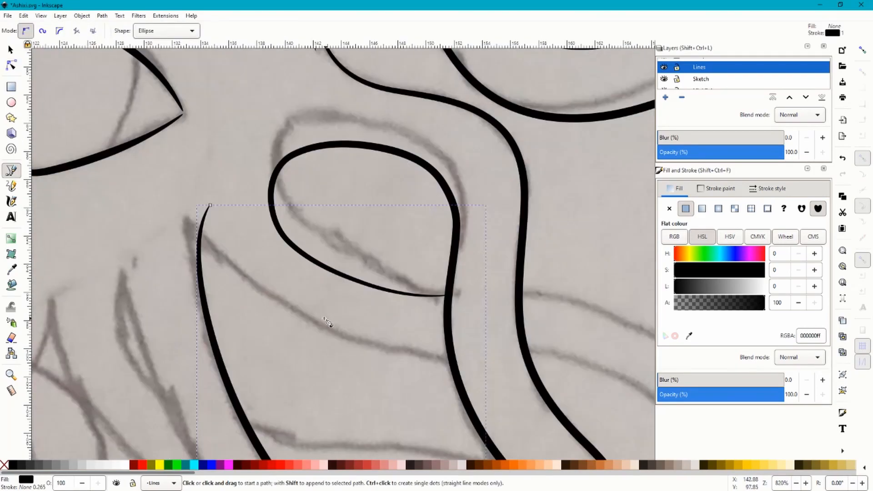
Trace the sketched line below the loop from the neighbouring tentacle's long edge to the front tentacle's inner edge and finish the path.
scroll(331, 327, "up", 1)
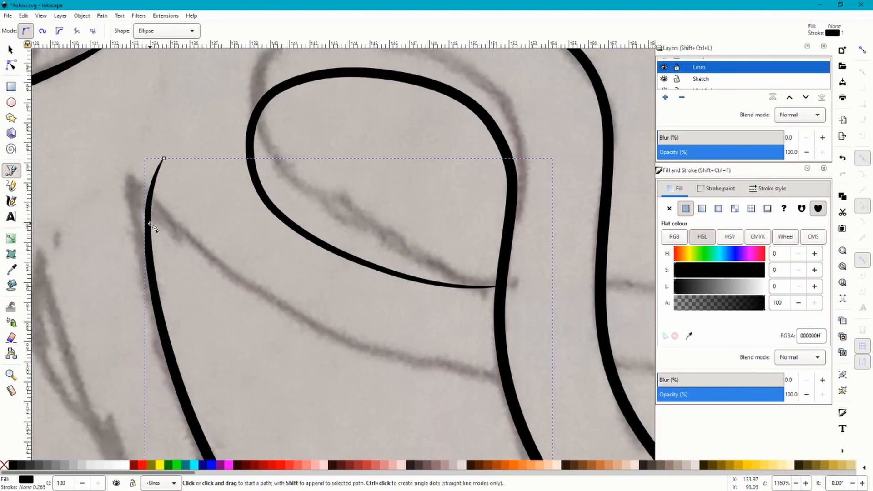
left_click_drag(149, 217, 162, 271)
scroll(322, 300, "down", 1)
scroll(422, 406, "up", 1)
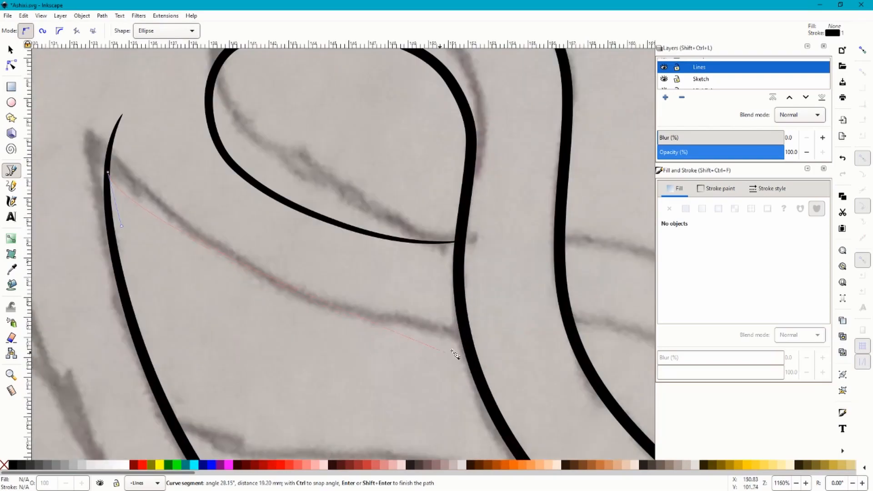
left_click_drag(465, 341, 651, 336)
key("Return")
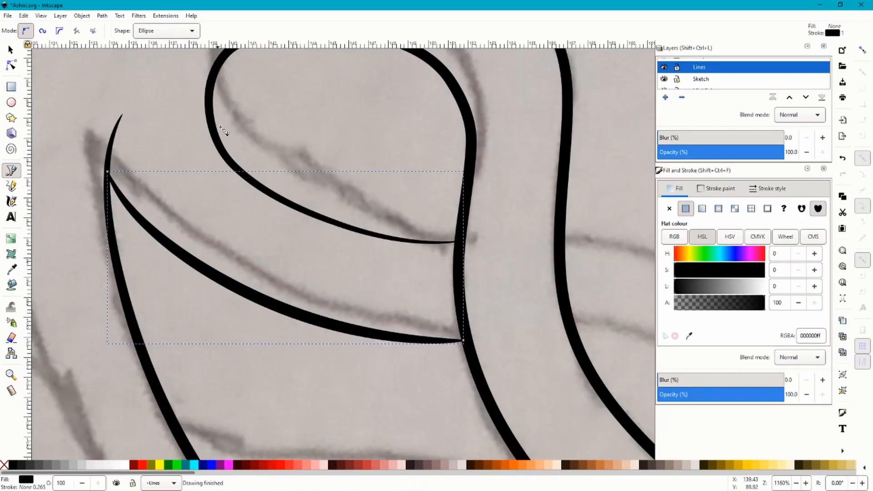
Hide the Sketch layer and examine the traced lines on their own.
scroll(249, 181, "down", 4)
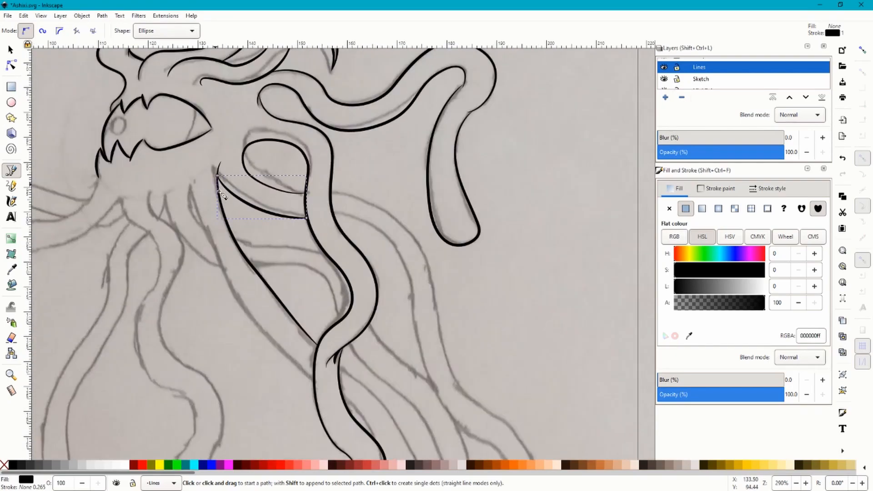
scroll(218, 190, "down", 1)
left_click(664, 79)
scroll(286, 195, "up", 2)
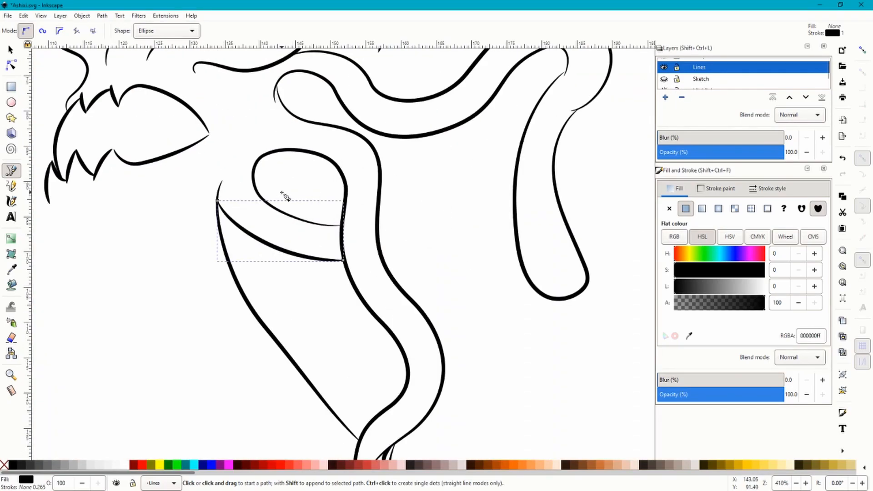
scroll(309, 217, "down", 2)
scroll(454, 235, "up", 1)
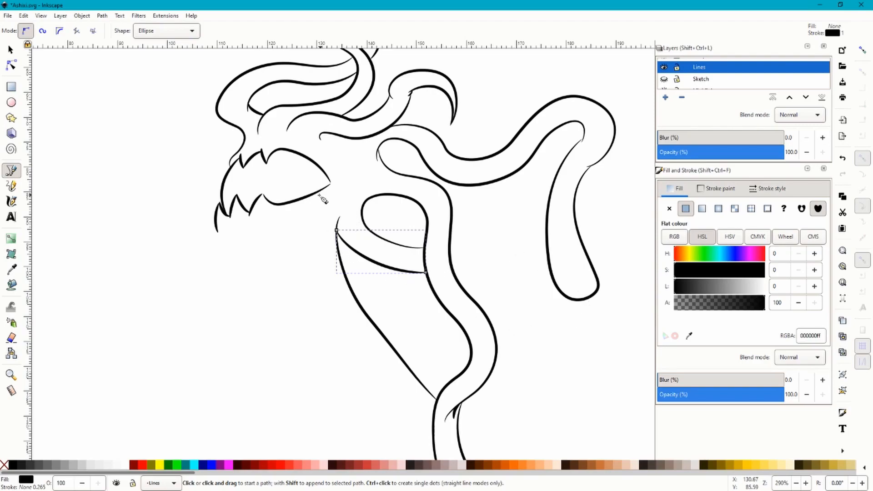
scroll(407, 391, "down", 1)
scroll(436, 414, "up", 1)
Smooth the bend in the long edge running down to the tentacle crossing by adjusting its middle node and handles.
left_click(14, 68)
scroll(402, 314, "up", 2)
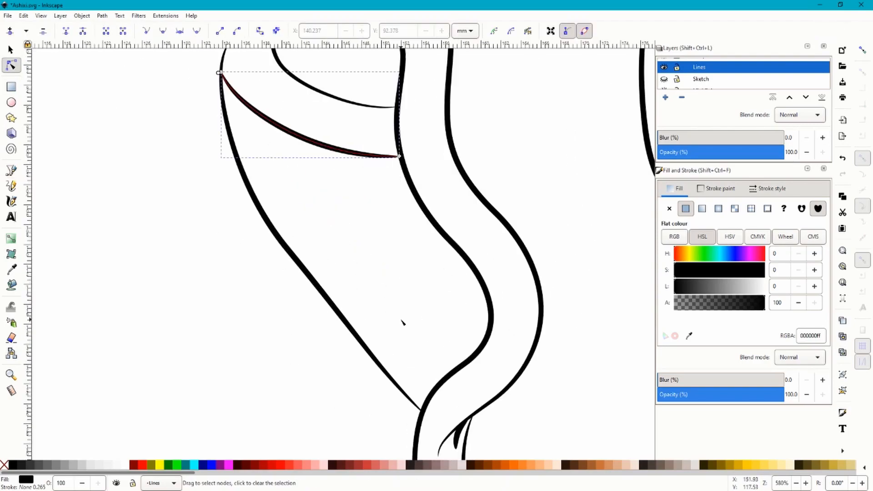
left_click(346, 321)
double_click(280, 260)
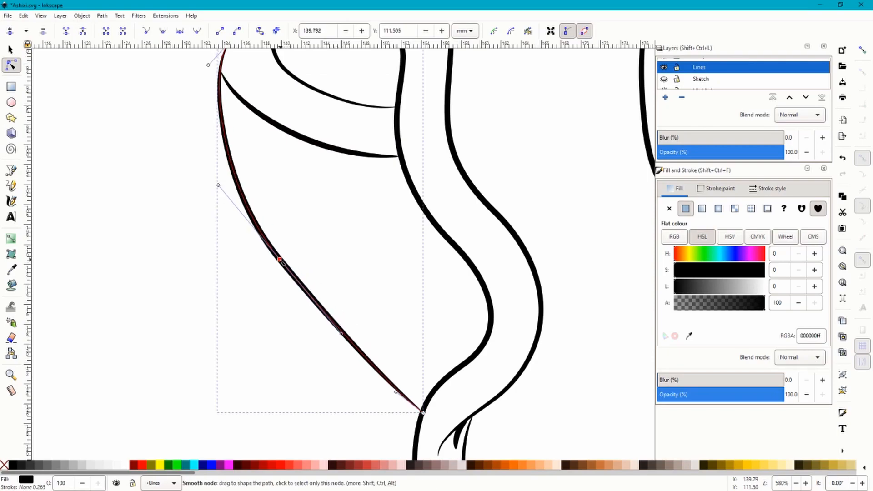
left_click_drag(395, 392, 386, 393)
scroll(318, 275, "down", 2)
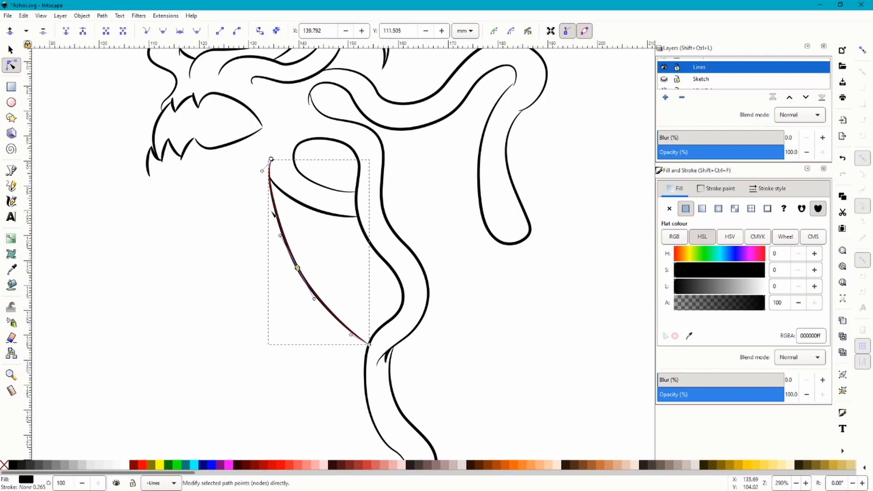
Show the Sketch layer again and compare the smoothed edge with the sketch.
left_click(664, 79)
scroll(322, 318, "up", 3)
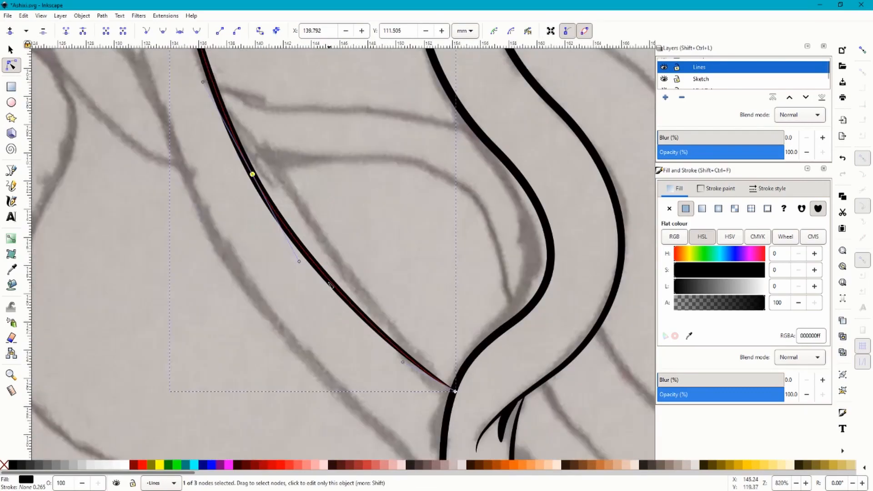
scroll(311, 207, "down", 1)
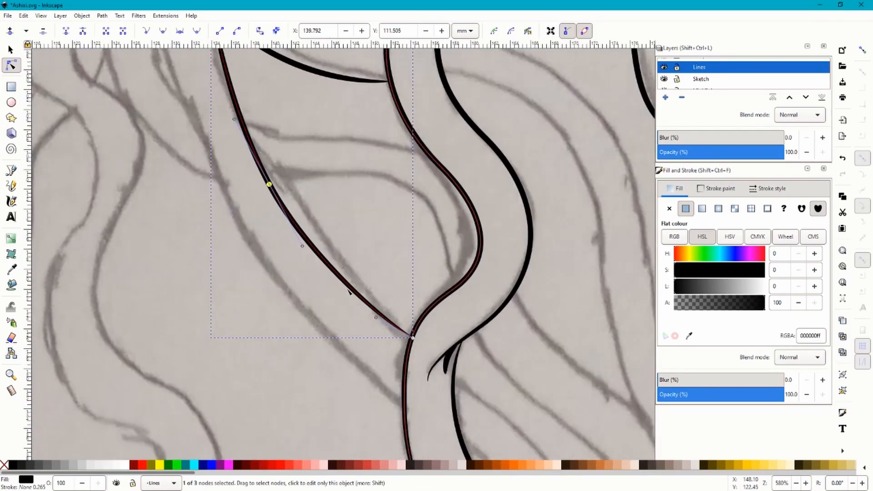
scroll(410, 357, "up", 2)
scroll(384, 293, "down", 4)
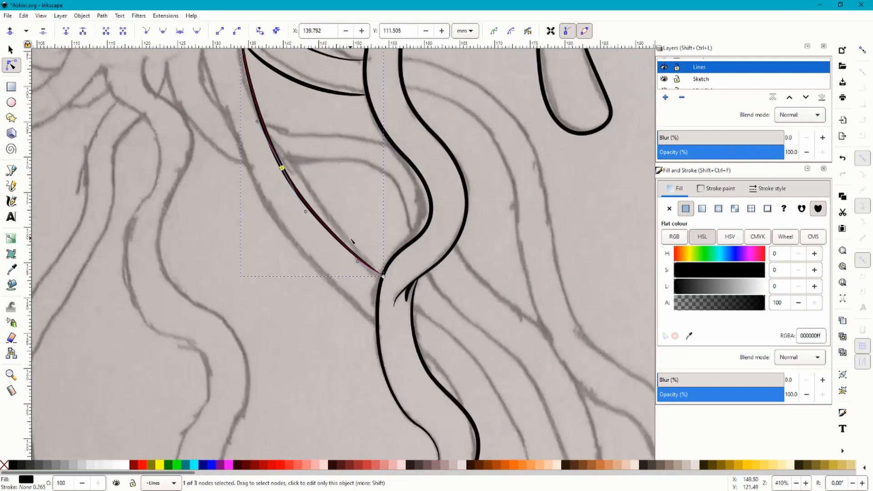
scroll(282, 150, "up", 2)
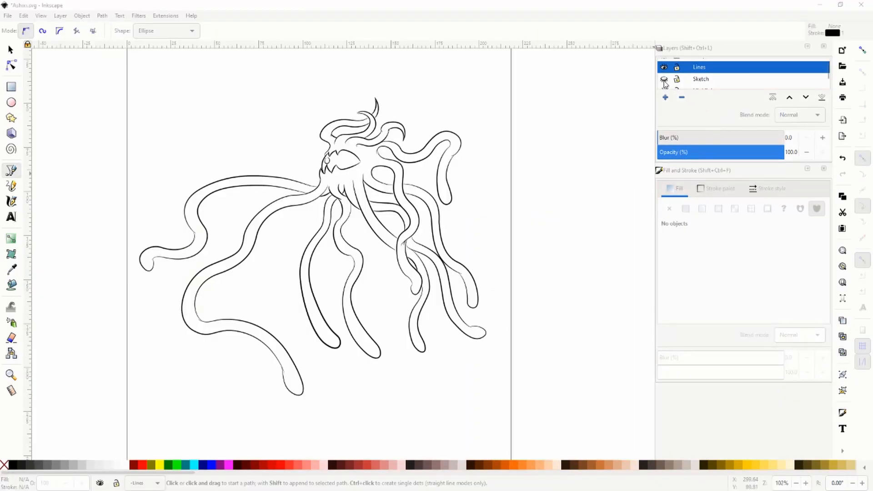
Compare the complete creature line art with the sketch by showing the Sketch layer and hiding it again.
left_click(664, 80)
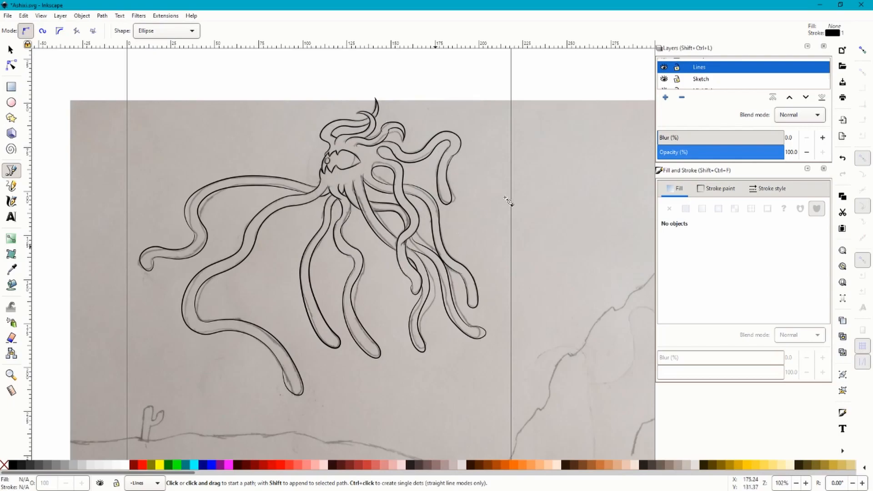
left_click(664, 79)
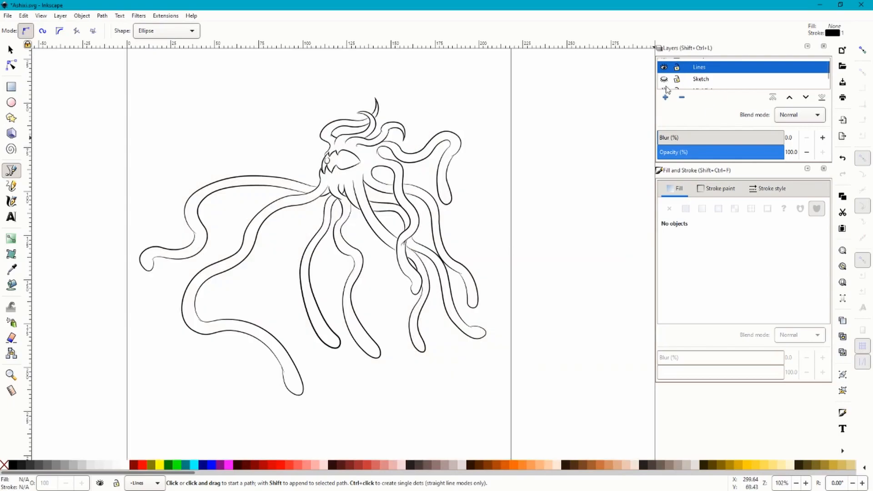
scroll(475, 104, "down", 3)
scroll(707, 74, "up", 1)
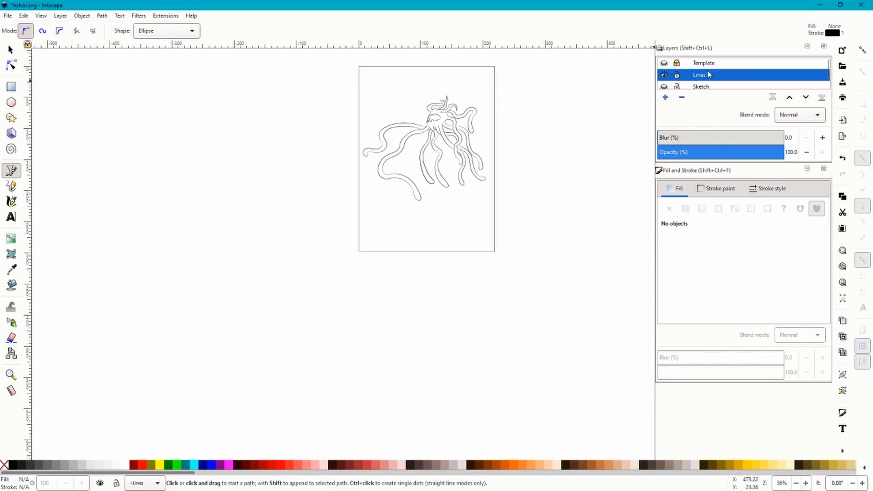
Draw the first curved mountain slope line below the tentacles, rising from the page's bottom edge, and check its tapered ends.
scroll(491, 165, "down", 1)
scroll(493, 150, "up", 3)
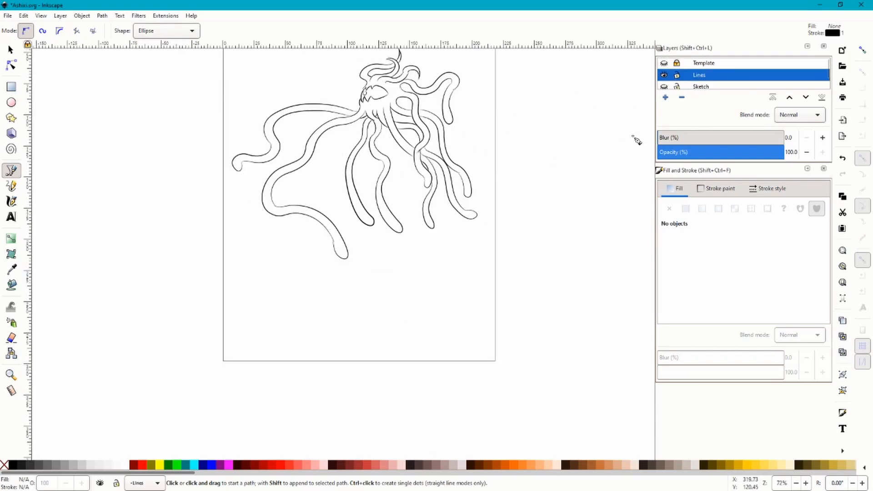
scroll(433, 285, "up", 1)
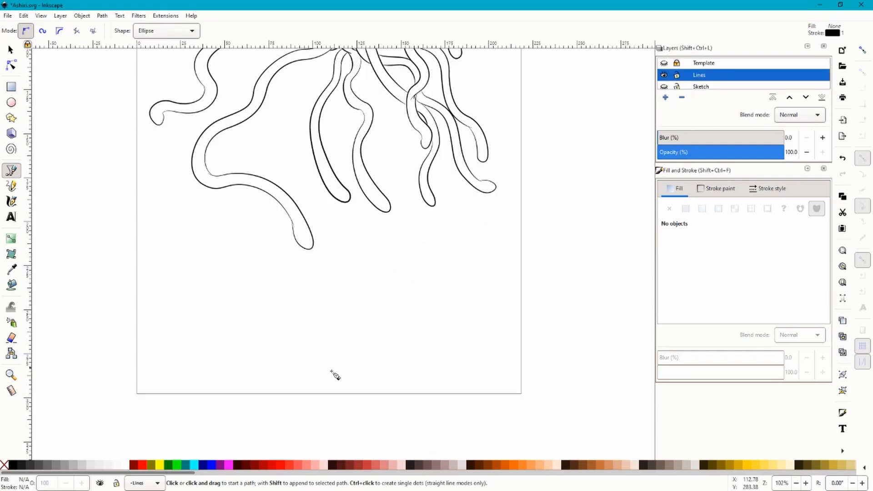
left_click_drag(299, 397, 329, 355)
left_click_drag(402, 312, 422, 285)
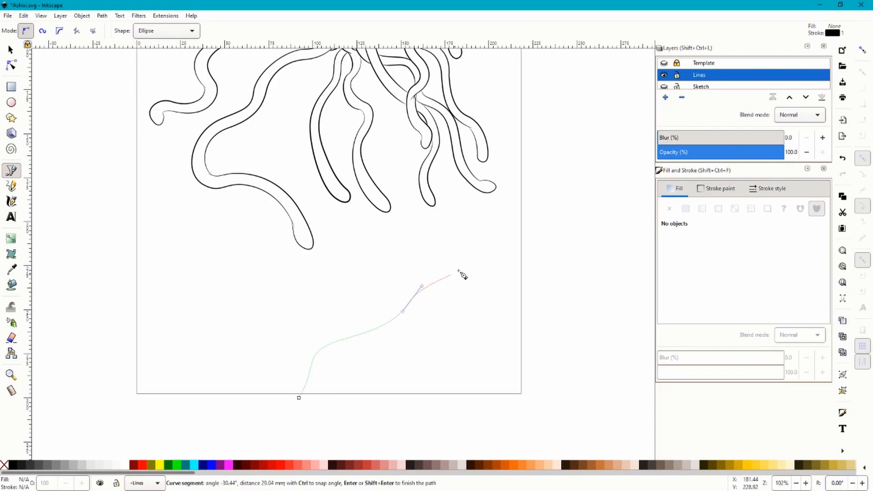
double_click(412, 298)
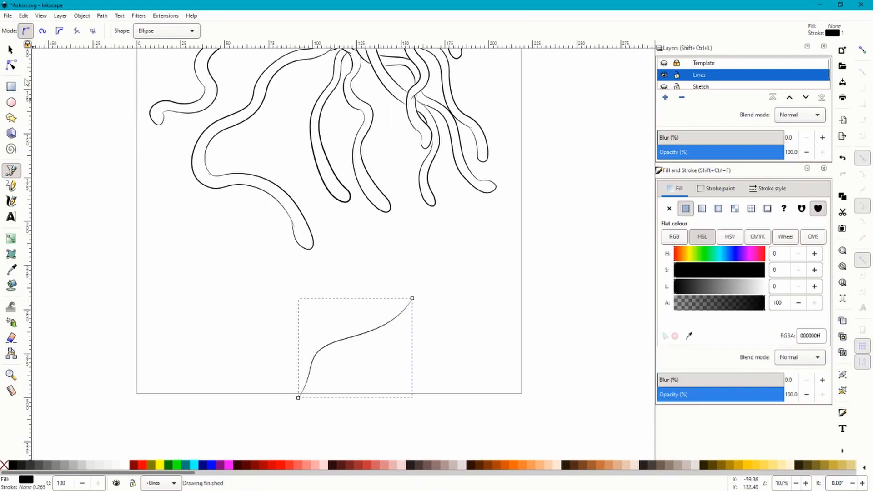
key("n")
scroll(304, 380, "up", 3)
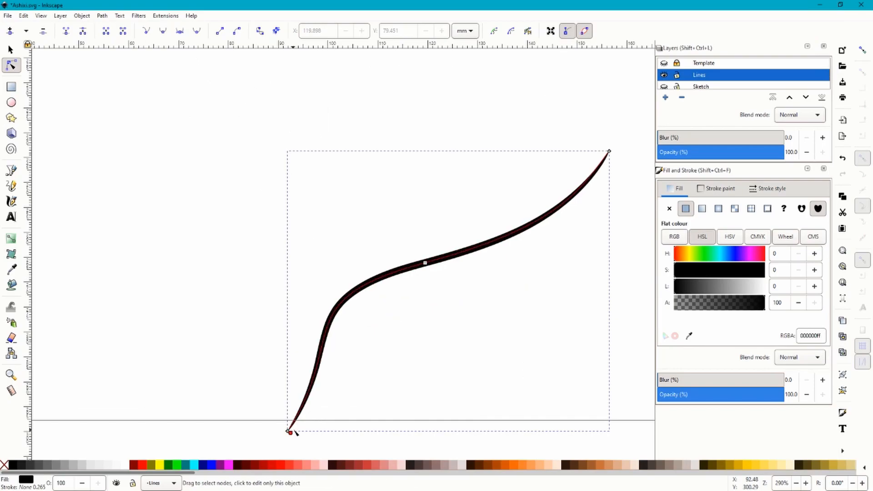
scroll(160, 343, "down", 2)
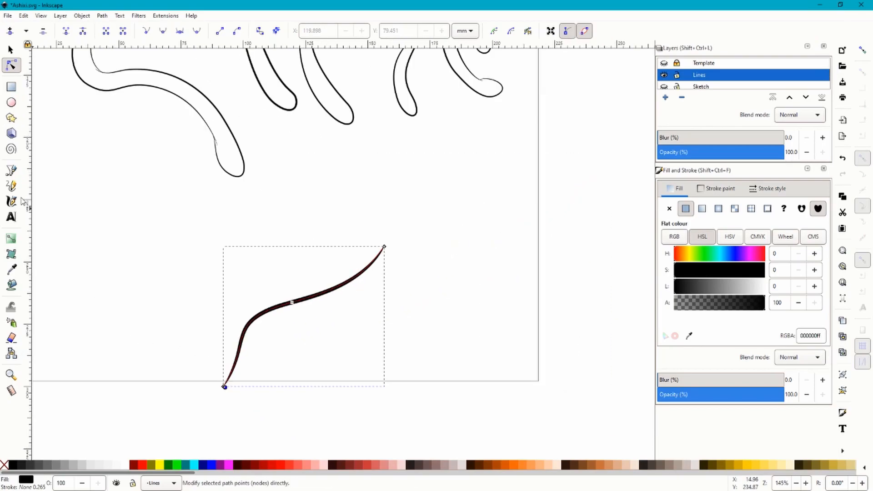
Draw a second wavy slope line branching upward from near the first slope's upper end and finish the path.
left_click(15, 174)
scroll(316, 264, "down", 2)
scroll(357, 227, "up", 2)
left_click_drag(318, 328, 350, 283)
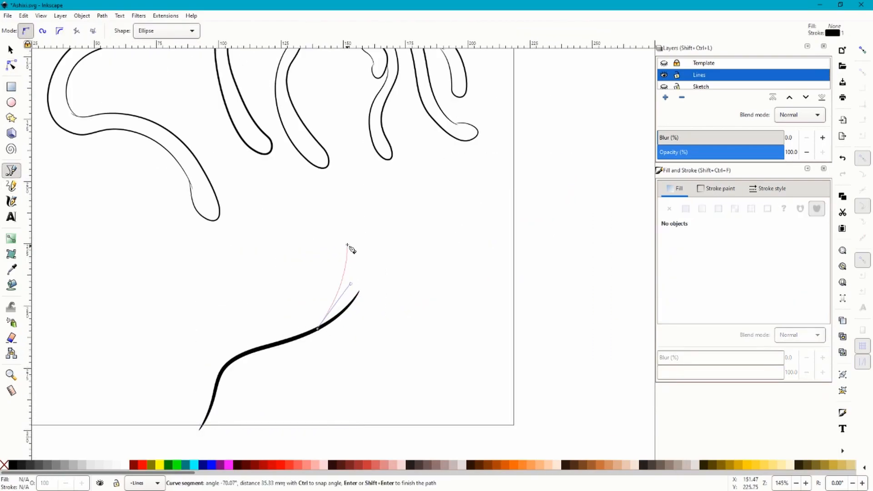
scroll(452, 177, "up", 1)
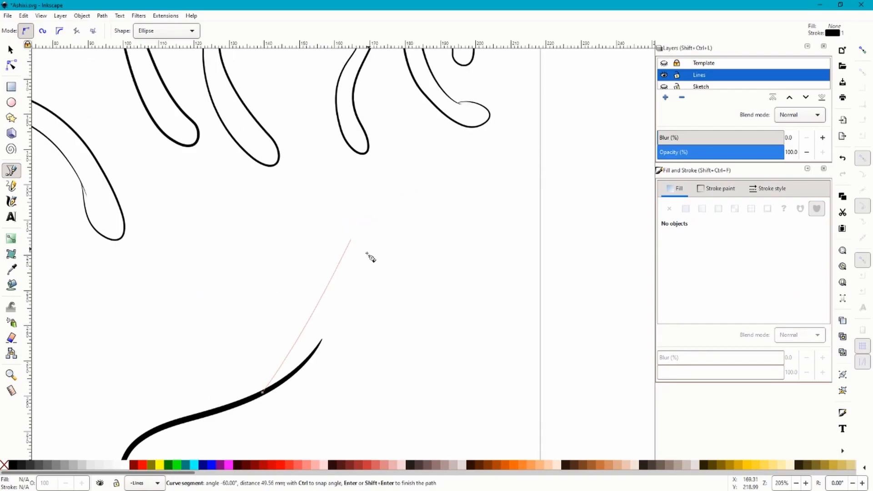
mouse_move(415, 207)
left_mouse_down()
mouse_move(424, 193)
mouse_move(462, 212)
mouse_move(464, 187)
mouse_move(552, 153)
left_mouse_up()
key("Return")
Continue the mountain ridge with a third wavy line from the second line's upper end past the page's right edge.
left_click(612, 104)
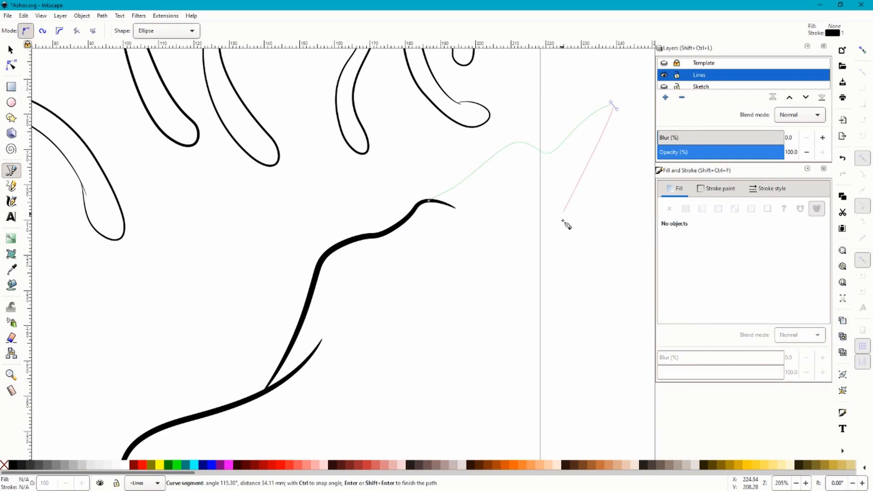
key("Return")
scroll(537, 239, "down", 4)
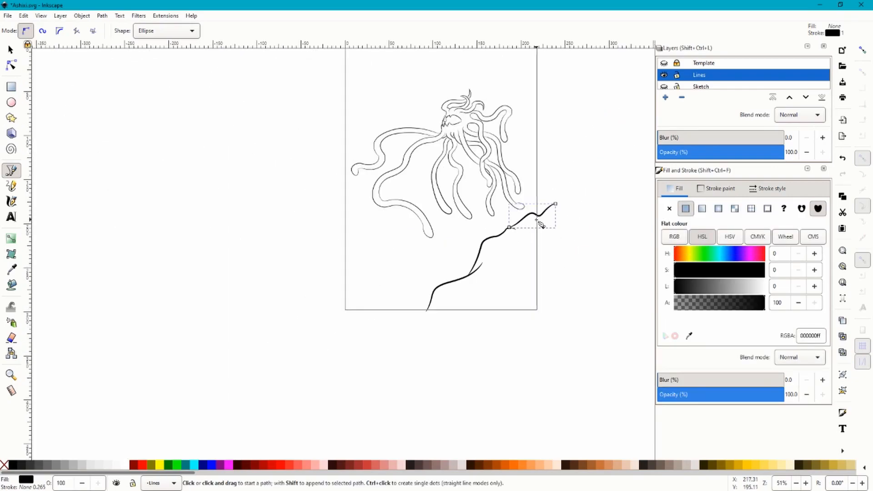
Fit the third ridge line's starting node onto the second slope line's upper end with the Node tool.
scroll(522, 241, "up", 2)
left_click(11, 65)
scroll(440, 165, "down", 1)
scroll(458, 195, "up", 4)
left_click(442, 240)
scroll(442, 239, "down", 3)
scroll(487, 203, "up", 4)
left_click(434, 243)
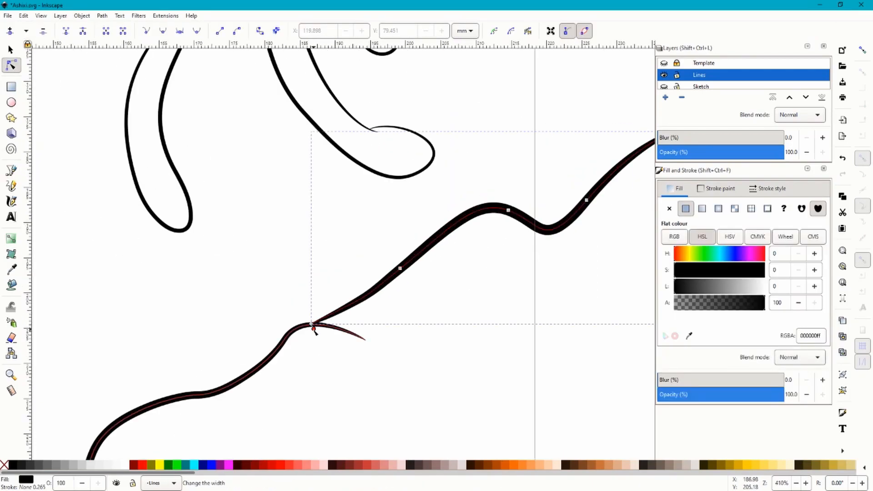
scroll(450, 210, "down", 4)
left_click(489, 269)
scroll(527, 182, "down", 1)
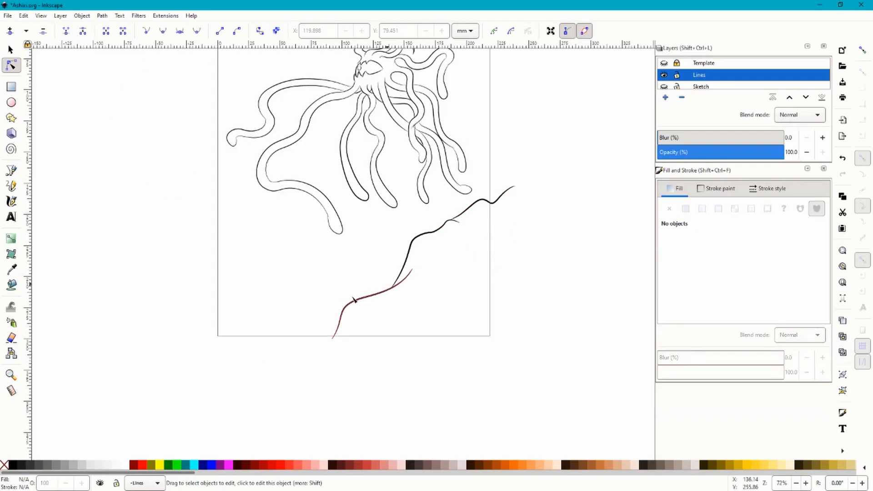
Make BG the active layer for drawing background lines with the Bezier pen.
scroll(377, 293, "up", 1)
left_click(11, 170)
scroll(379, 261, "down", 2)
scroll(473, 187, "up", 1)
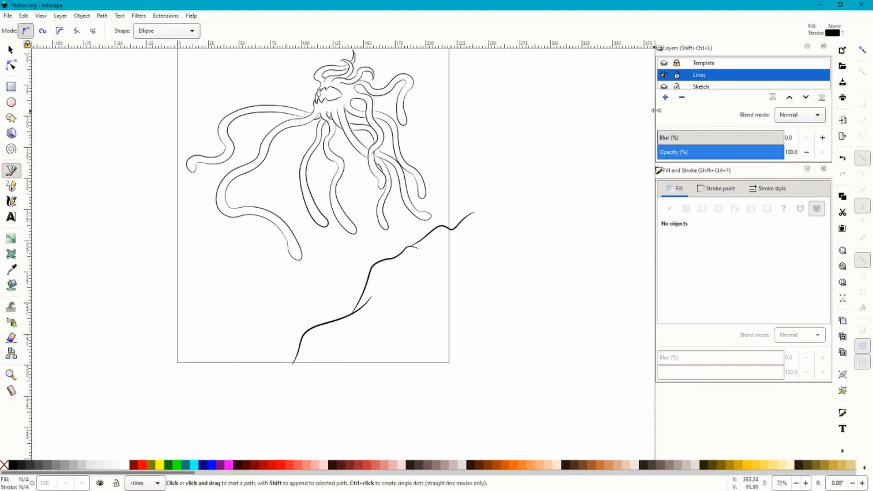
scroll(715, 75, "down", 3)
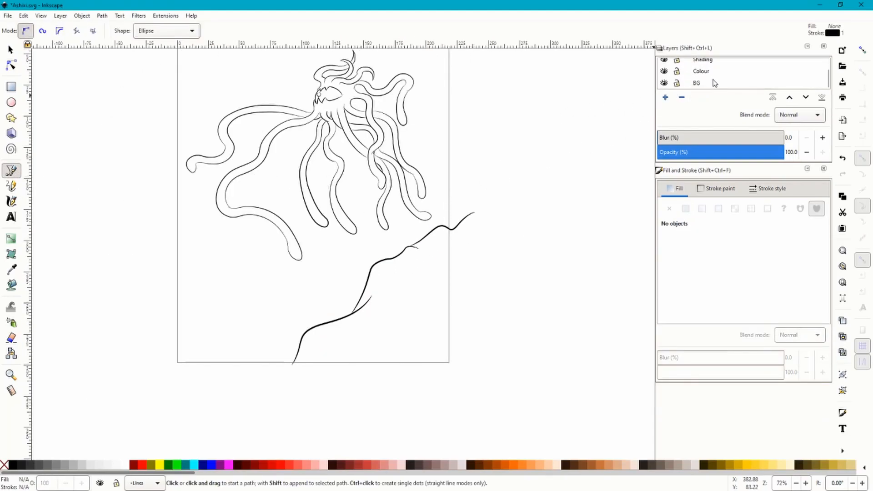
left_click(714, 82)
scroll(425, 272, "up", 2)
scroll(454, 277, "down", 1)
scroll(474, 297, "up", 1)
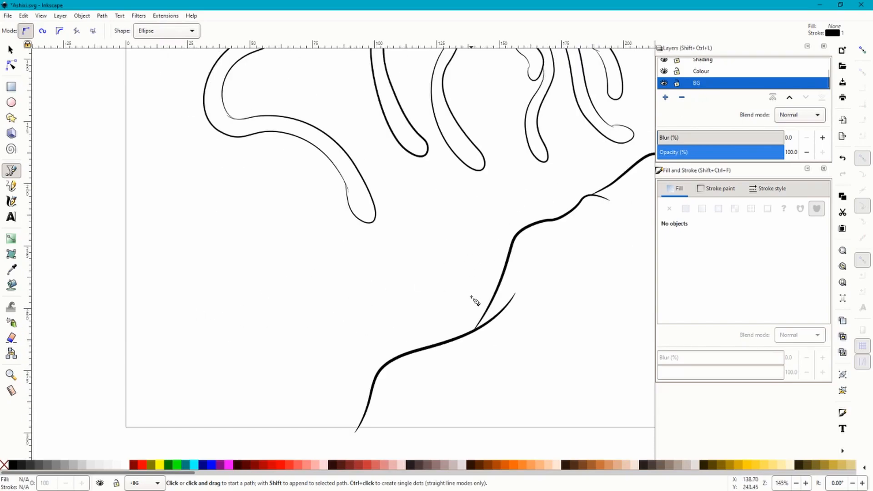
Show the Sketch layer to examine the drawn horizon and cactus beside the ridge, and hide it again.
scroll(698, 82, "up", 3)
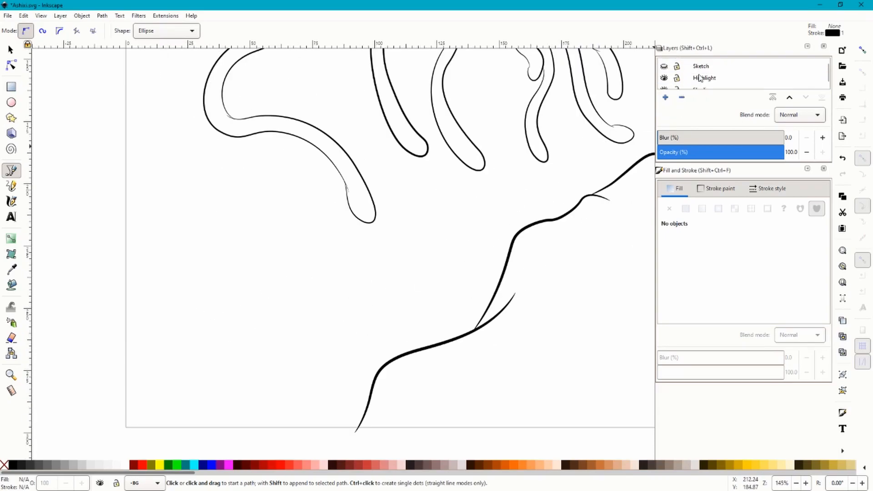
scroll(693, 84, "down", 1)
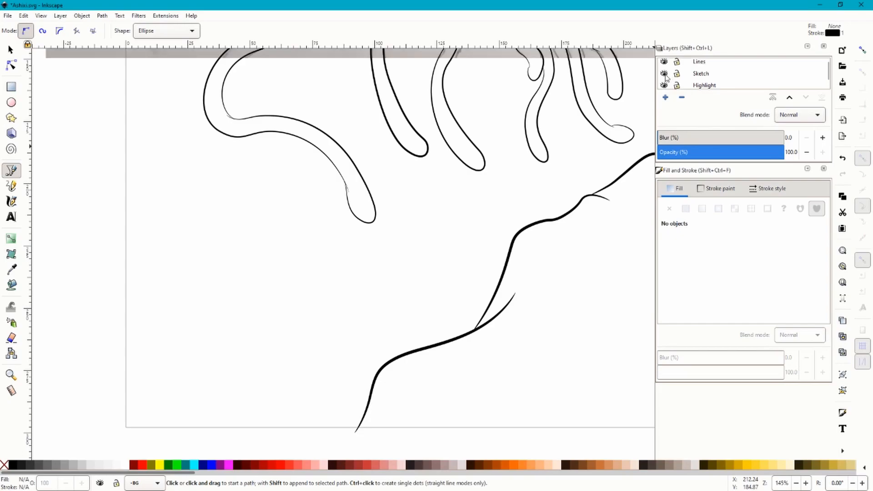
left_click(664, 74)
scroll(427, 293, "down", 1)
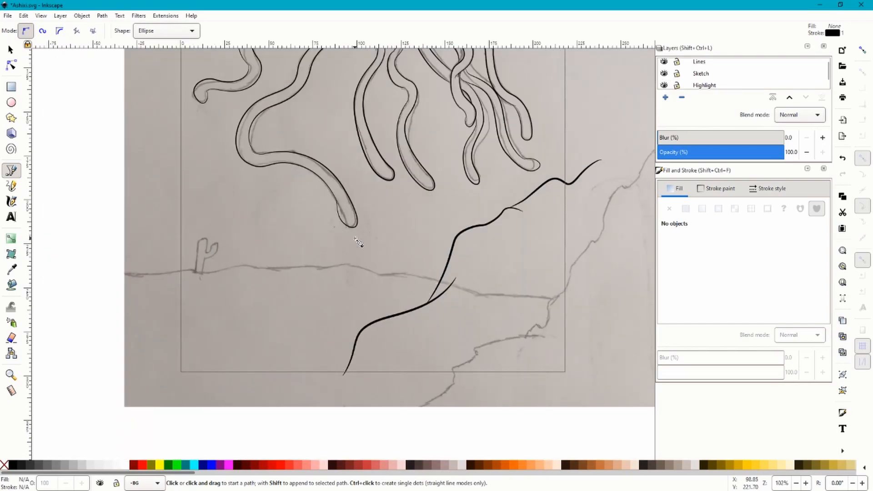
scroll(358, 242, "up", 1)
scroll(722, 79, "down", 2)
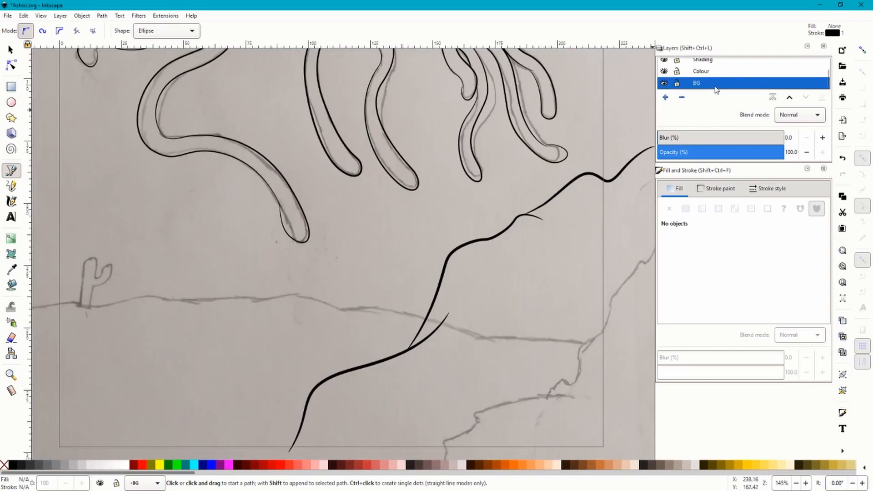
scroll(719, 76, "up", 2)
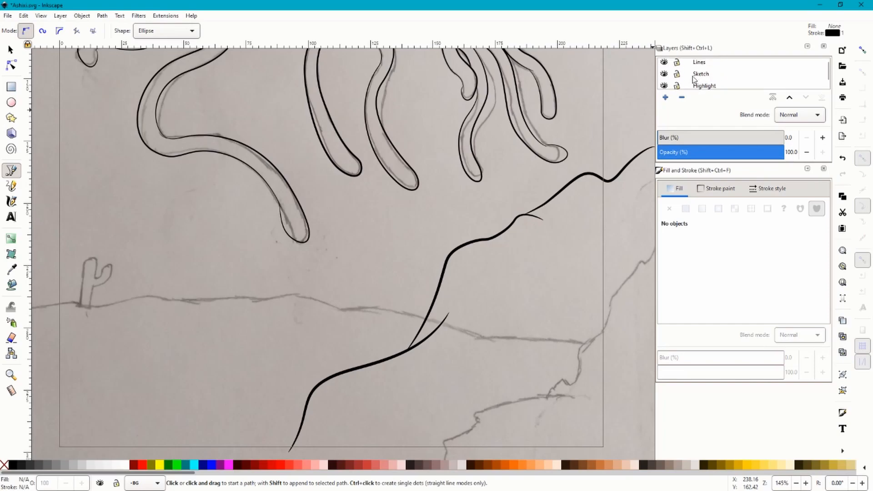
left_click(664, 74)
scroll(380, 249, "down", 1)
scroll(487, 290, "up", 2)
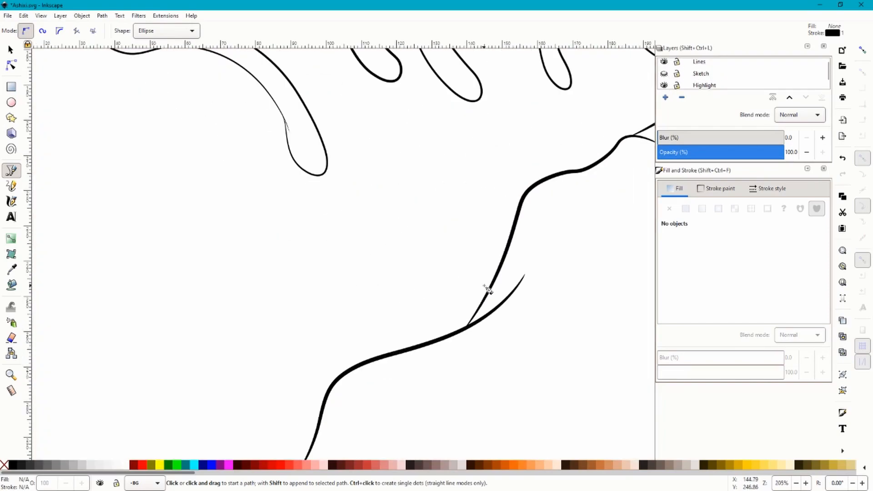
Draw a gently curved horizon line from the mountain slope toward the page's left side, ending about 35 mm from its edge.
left_click(489, 286)
left_click_drag(272, 268, 206, 272)
left_click_drag(96, 295, 42, 303)
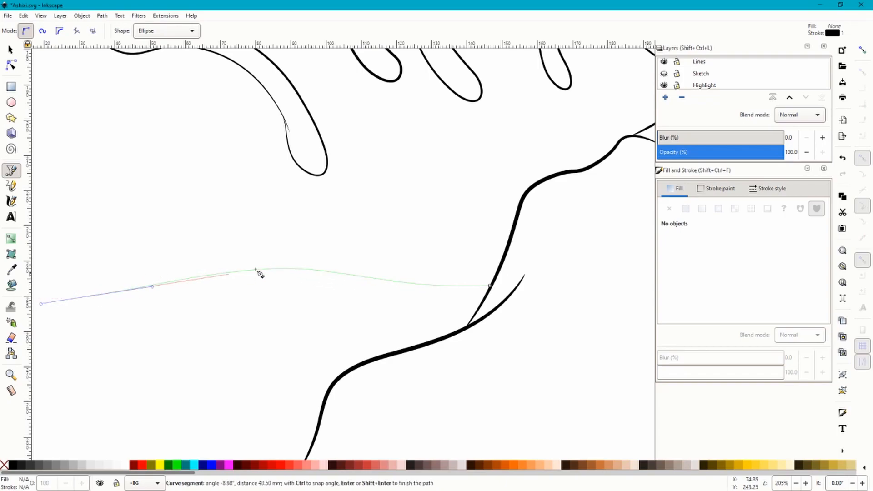
key("Return")
scroll(533, 186, "down", 2)
scroll(309, 230, "up", 2)
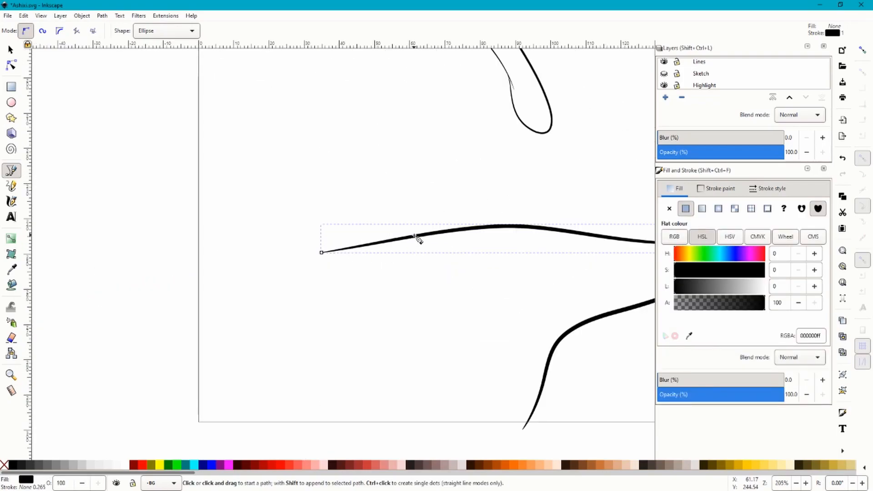
left_click_drag(415, 236, 312, 244)
key("Escape")
scroll(300, 241, "up", 2)
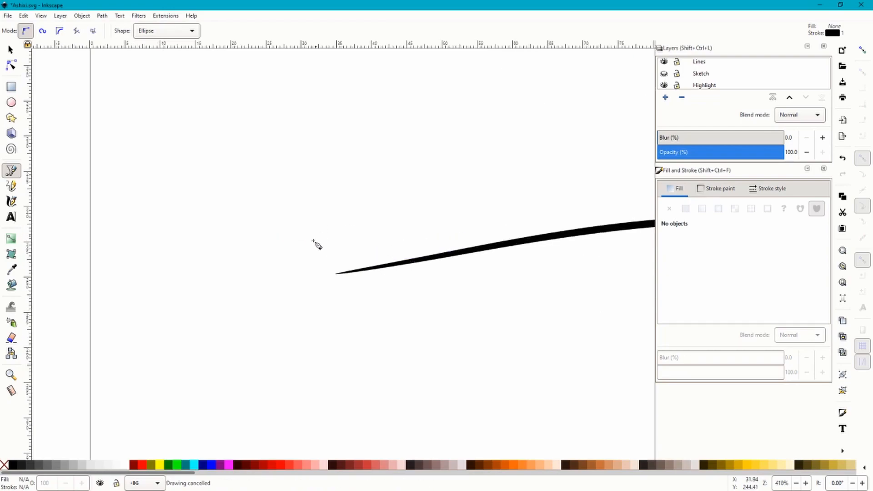
left_click_drag(305, 267, 299, 229)
key("Escape")
Draw the cactus's right trunk edge and curled side arm as one tapered path just left of the horizon line's end.
left_click_drag(306, 267, 298, 230)
left_click_drag(312, 186, 384, 121)
scroll(340, 169, "up", 1)
scroll(365, 144, "down", 2)
scroll(363, 171, "up", 1)
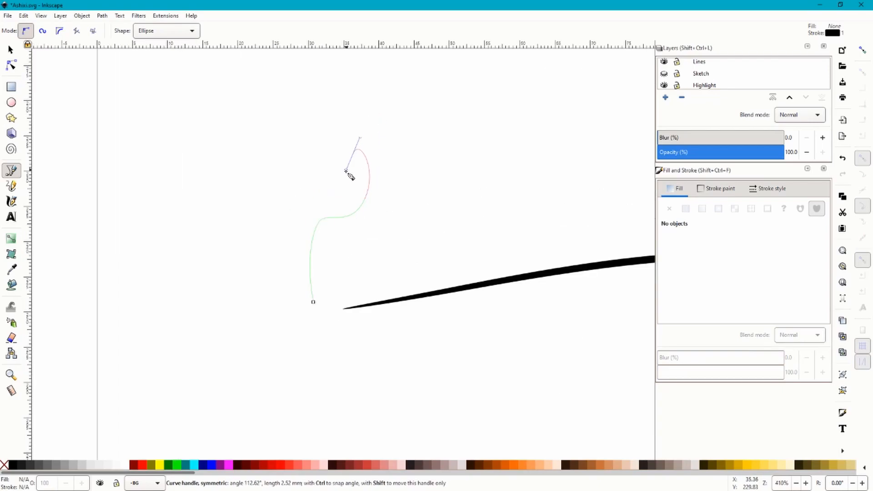
scroll(346, 186, "up", 1)
left_click_drag(341, 202, 335, 216)
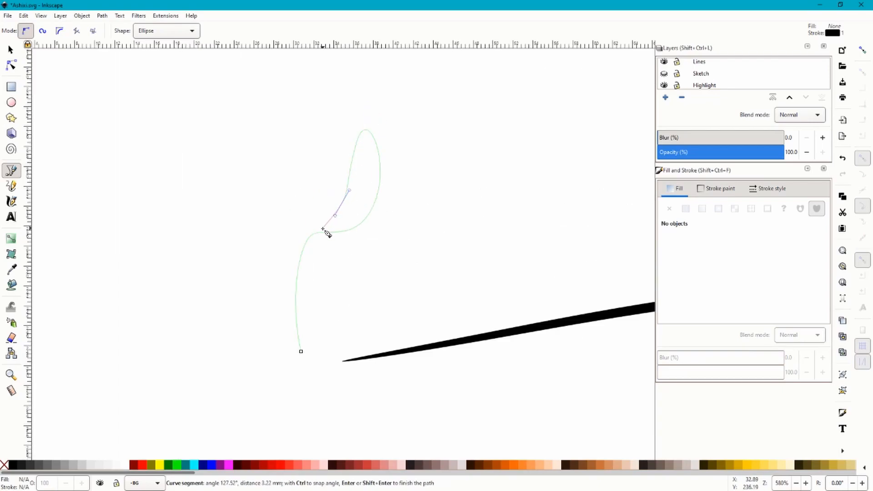
key("Return")
scroll(368, 218, "up", 1)
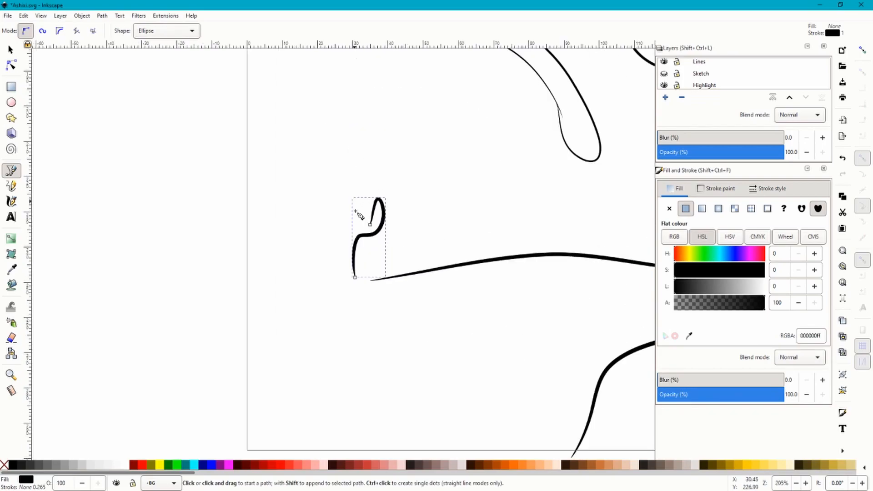
Draw the rest of the cactus outline from the side arm over the rounded top and down the left trunk edge.
scroll(389, 228, "down", 2)
mouse_move(386, 226)
left_mouse_down()
mouse_move(367, 243)
mouse_move(345, 146)
mouse_move(322, 123)
left_mouse_up()
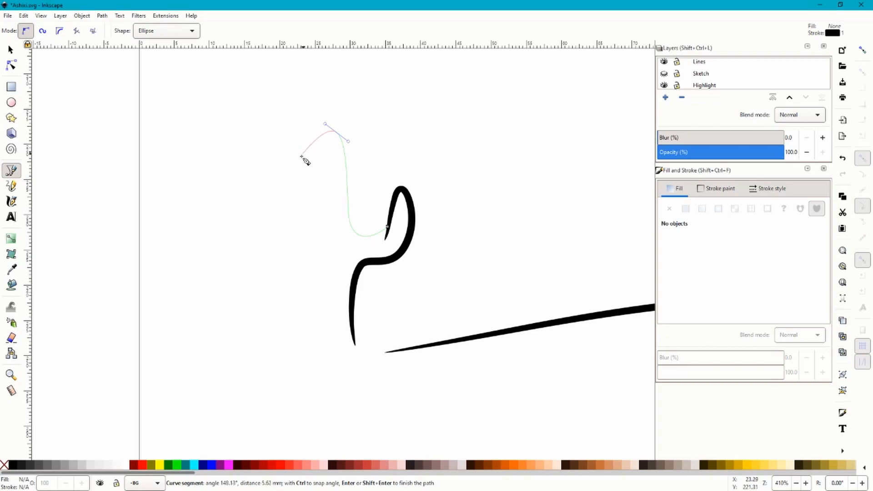
left_click_drag(302, 181, 302, 231)
left_click_drag(296, 350, 269, 405)
key("Return")
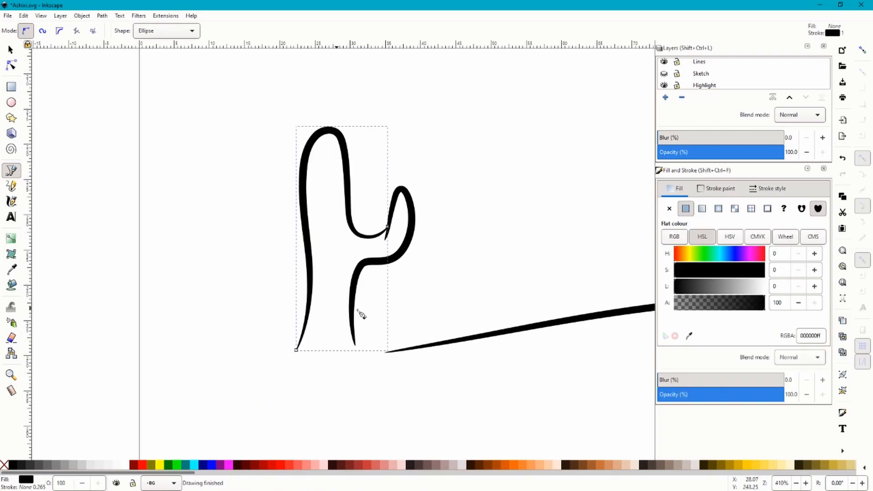
Draw a short ground line branching from the horizon line to the right side of the cactus trunk.
scroll(250, 292, "down", 5)
scroll(253, 278, "up", 6)
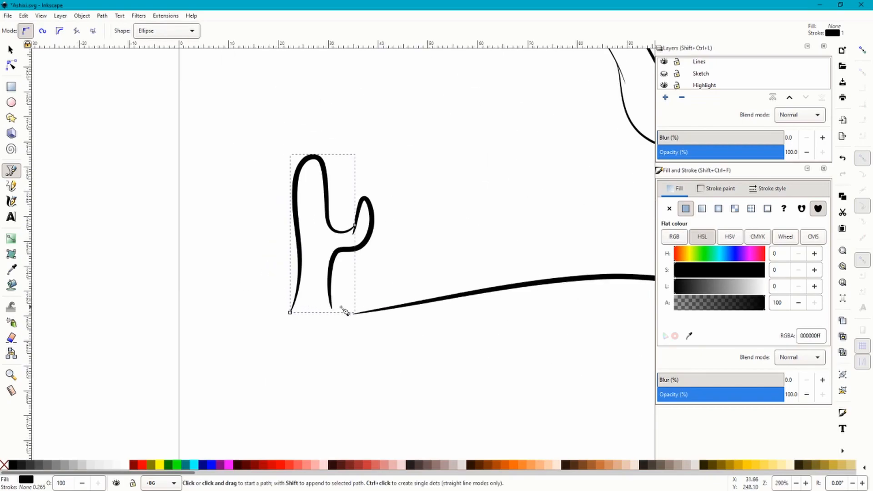
left_click(549, 291)
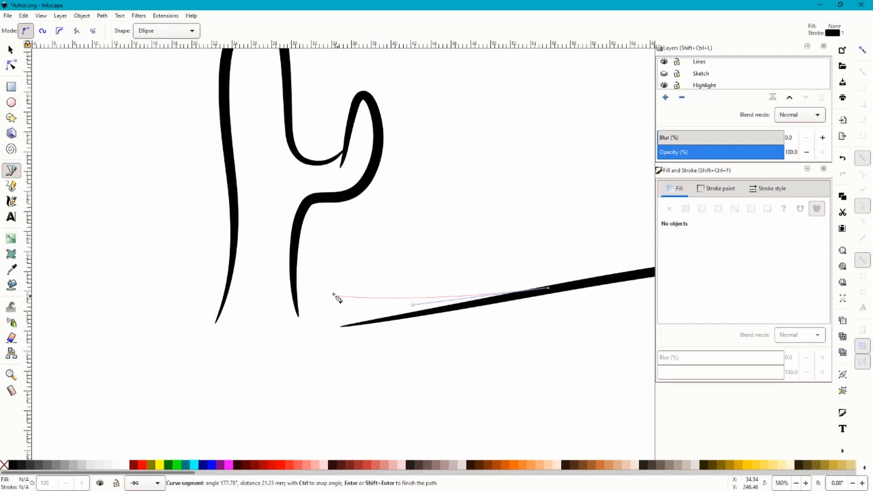
mouse_move(294, 277)
left_mouse_down()
mouse_move(230, 298)
mouse_move(264, 275)
mouse_move(155, 274)
left_mouse_up()
key("Return")
Continue the ground from the cactus trunk's left side with a tapered line running past the page's left edge.
scroll(236, 293, "down", 4)
scroll(199, 305, "up", 3)
left_click_drag(127, 299, 29, 306)
key("Return")
scroll(317, 256, "down", 7)
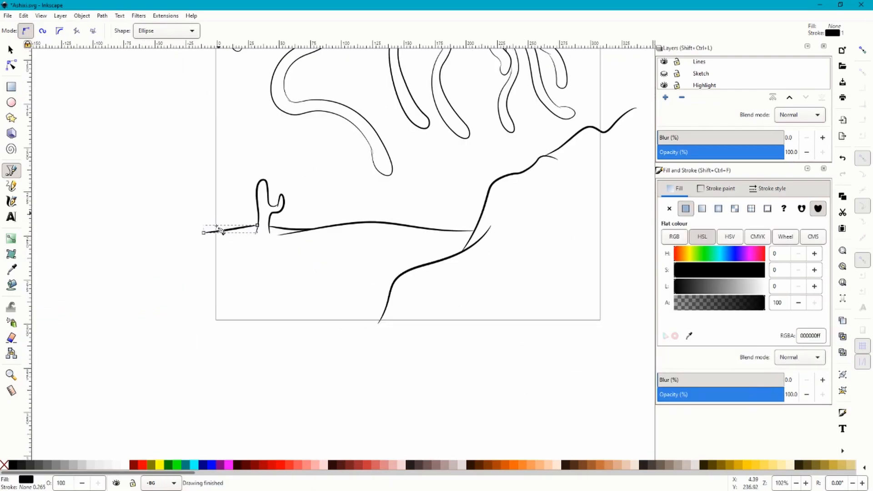
scroll(314, 264, "up", 2)
scroll(314, 263, "up", 3)
Select all cactus and horizon lines and narrow them to about 147 mm wide so they end near the page's left edge.
key("s")
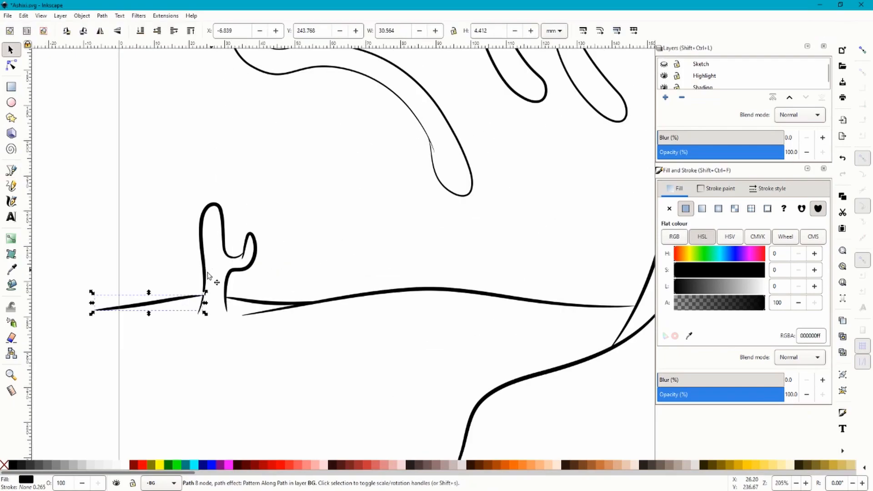
left_click_drag(61, 389, 365, 171)
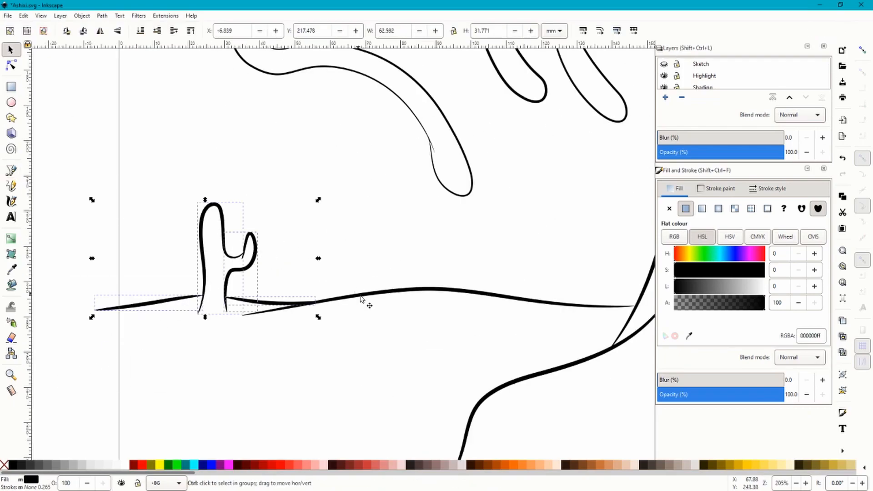
scroll(295, 271, "down", 3)
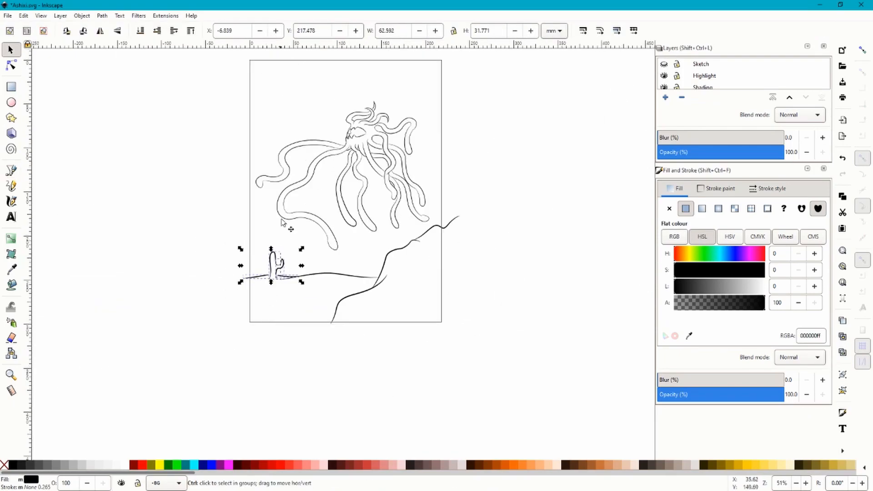
scroll(294, 269, "up", 3)
left_click(347, 294, "shift")
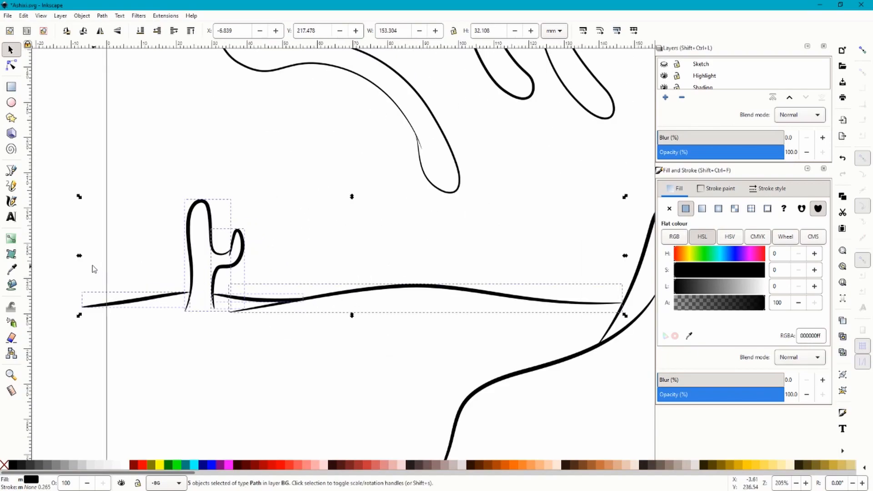
left_click_drag(79, 255, 103, 263)
scroll(266, 229, "down", 3)
left_click(150, 279)
Check the complete line art against the card layout by showing the Template layer, hiding it again and viewing the whole page.
scroll(691, 68, "up", 2)
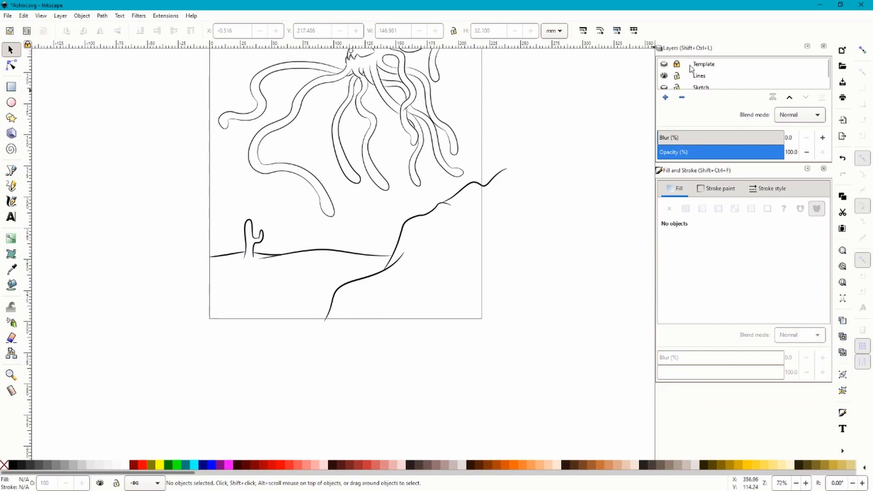
left_click(664, 64)
scroll(256, 254, "up", 1)
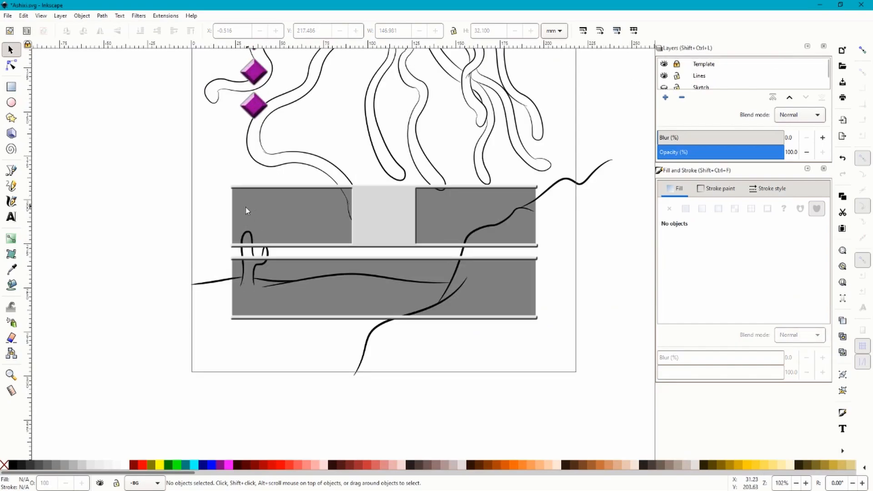
scroll(358, 282, "down", 2)
scroll(667, 84, "down", 2)
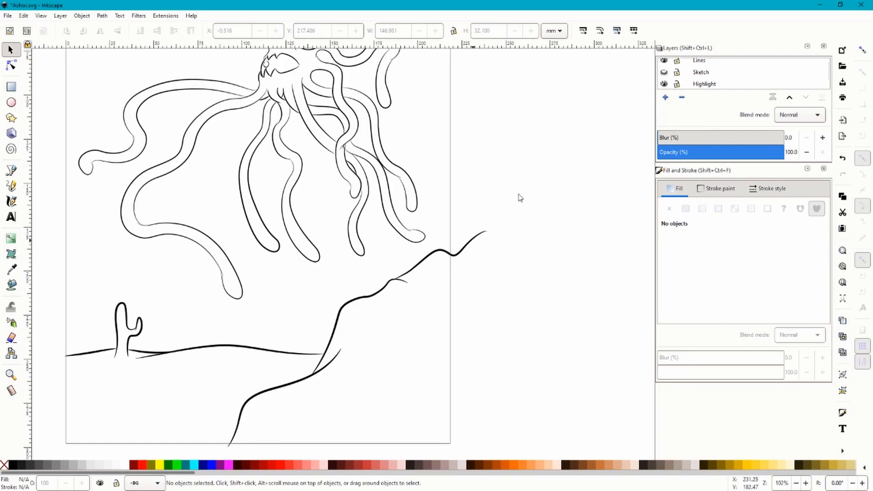
scroll(356, 267, "down", 2)
scroll(269, 312, "up", 2)
scroll(371, 188, "down", 2)
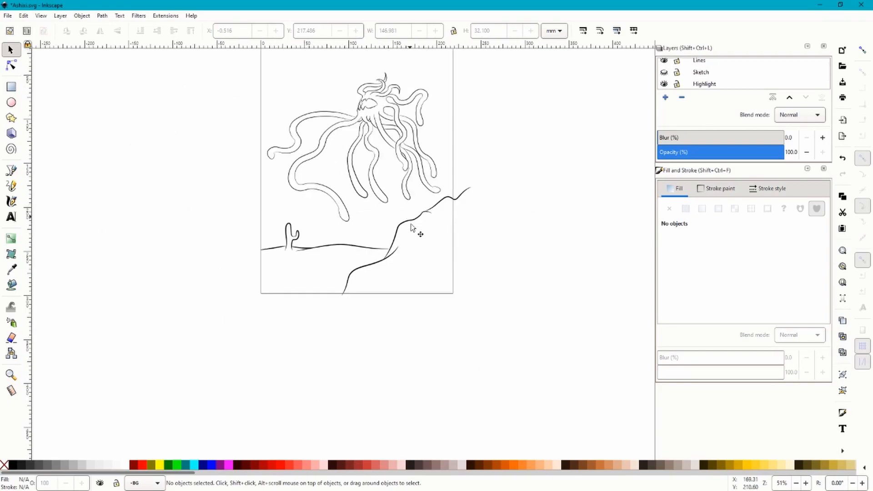
scroll(411, 224, "down", 1)
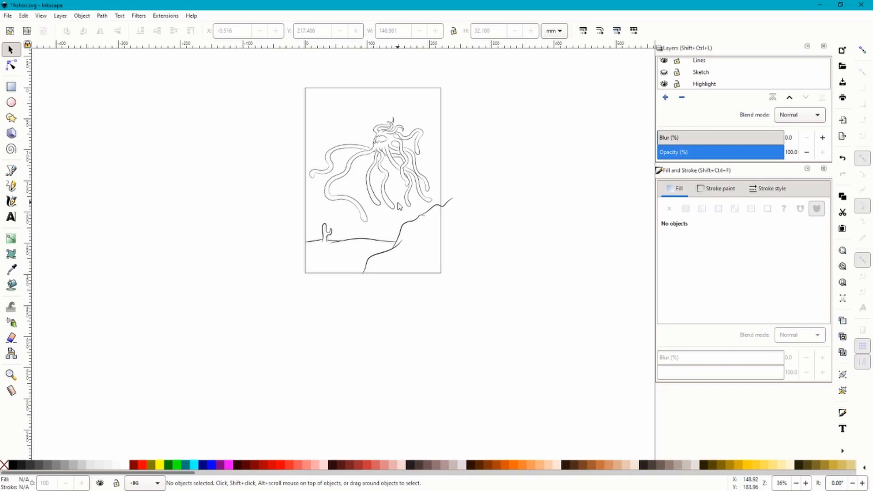